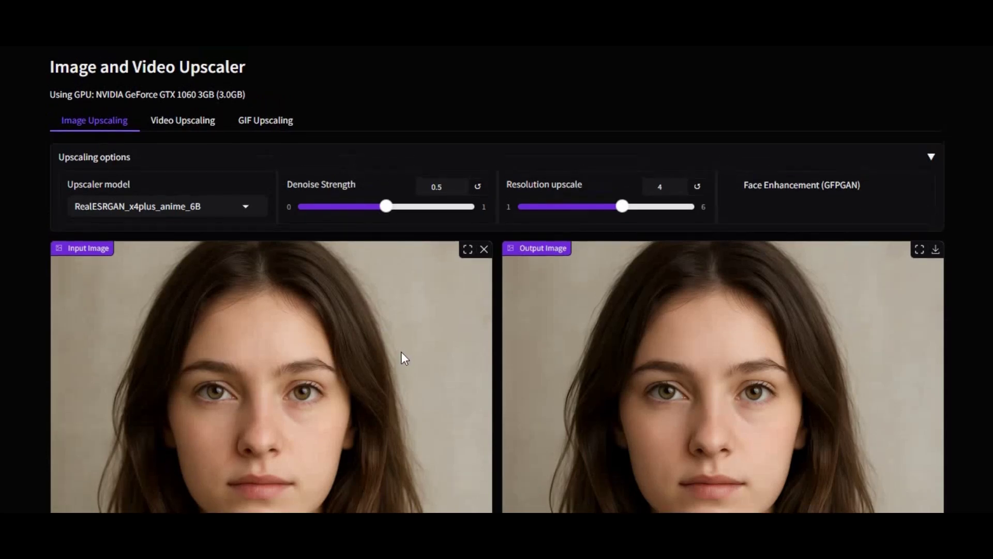
# Step: Check the upscaler model list and keep the anime model selected
pyautogui.scroll(-3, 402, 353)
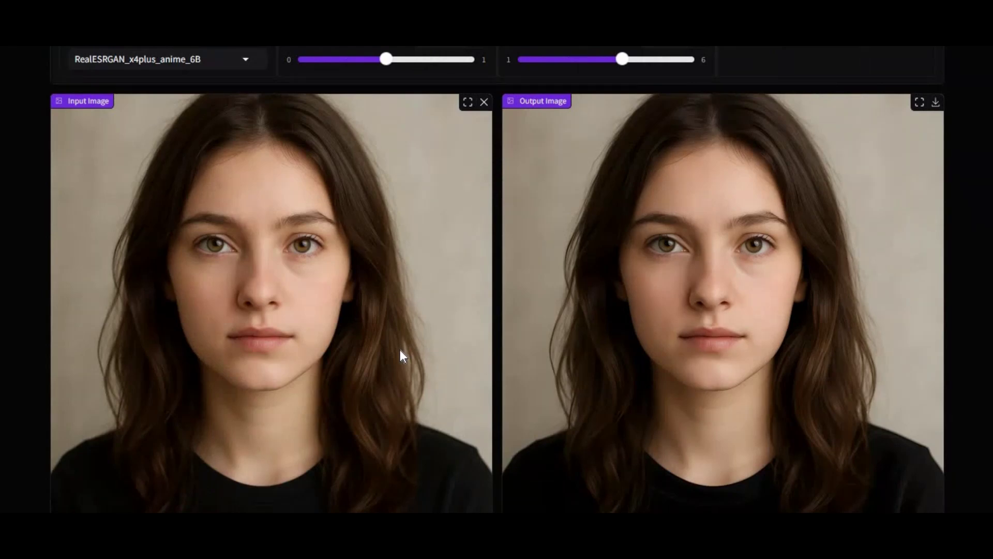
pyautogui.scroll(-4, 400, 353)
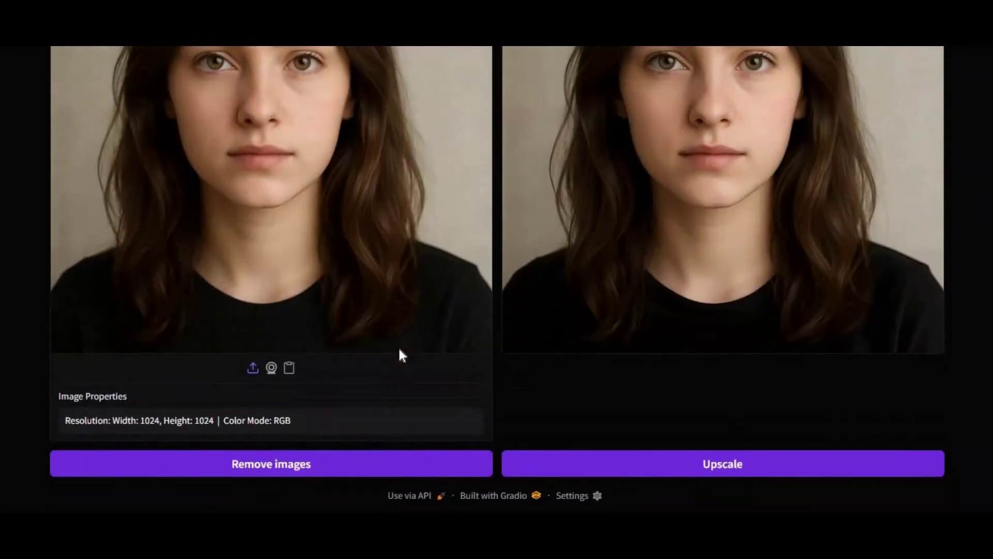
pyautogui.scroll(7, 399, 349)
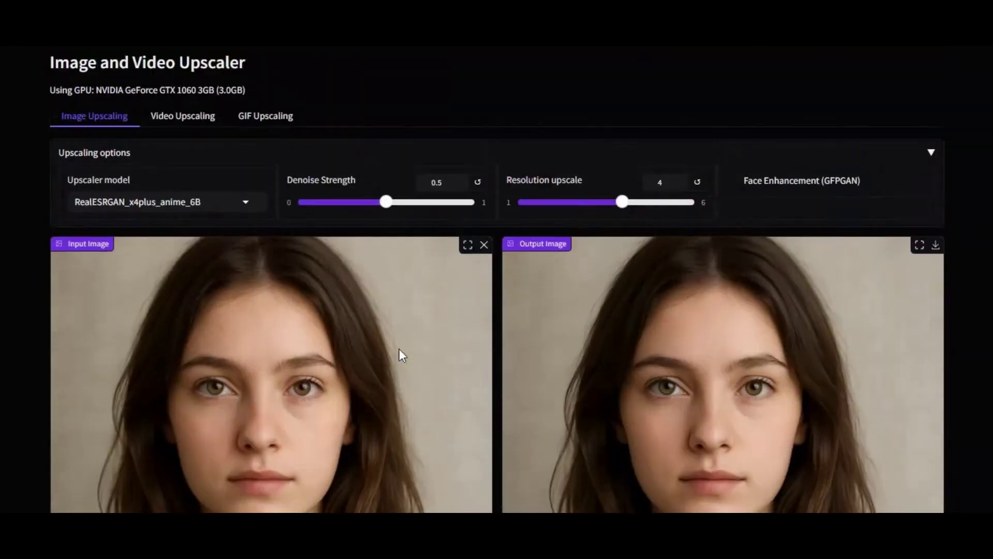
pyautogui.click(252, 207)
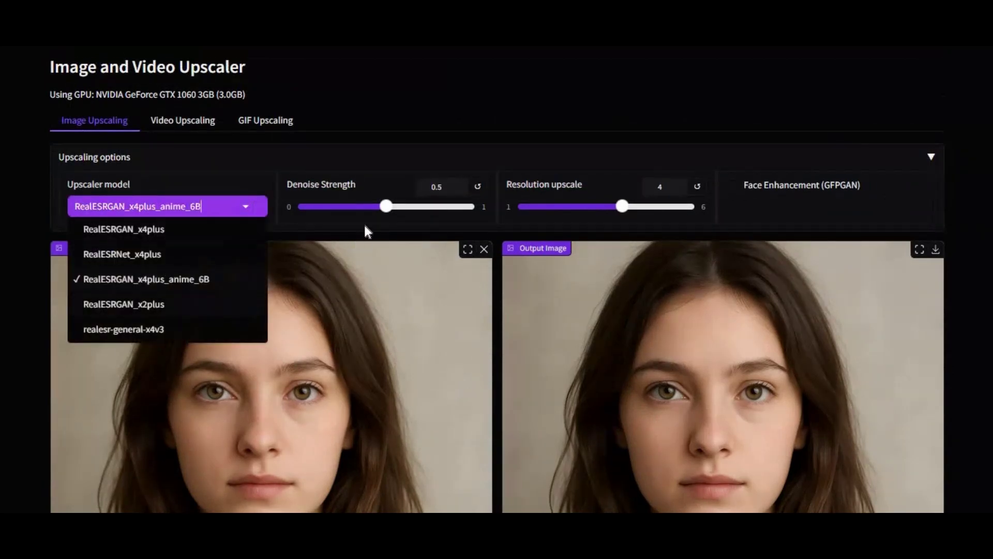
pyautogui.click(750, 191)
pyautogui.click(547, 142)
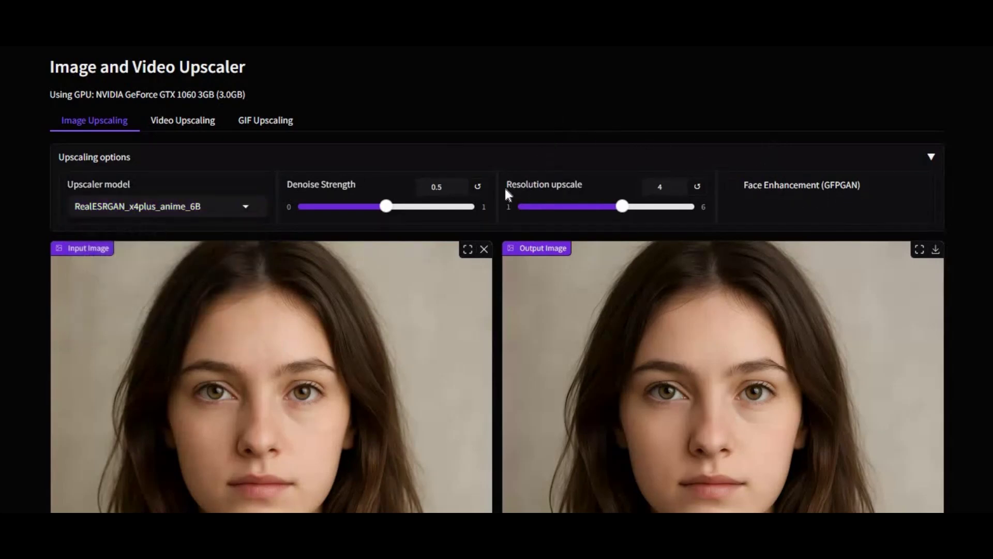
# Step: On the Video Upscaling tab, play and pause the upscaled talking-portrait output video
pyautogui.click(177, 127)
pyautogui.scroll(-3, 281, 224)
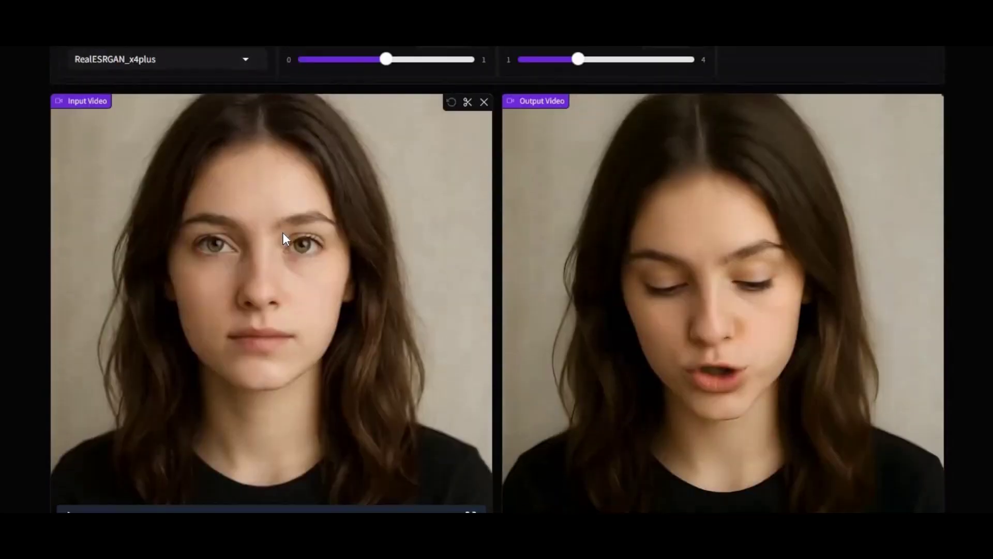
pyautogui.scroll(-2, 284, 233)
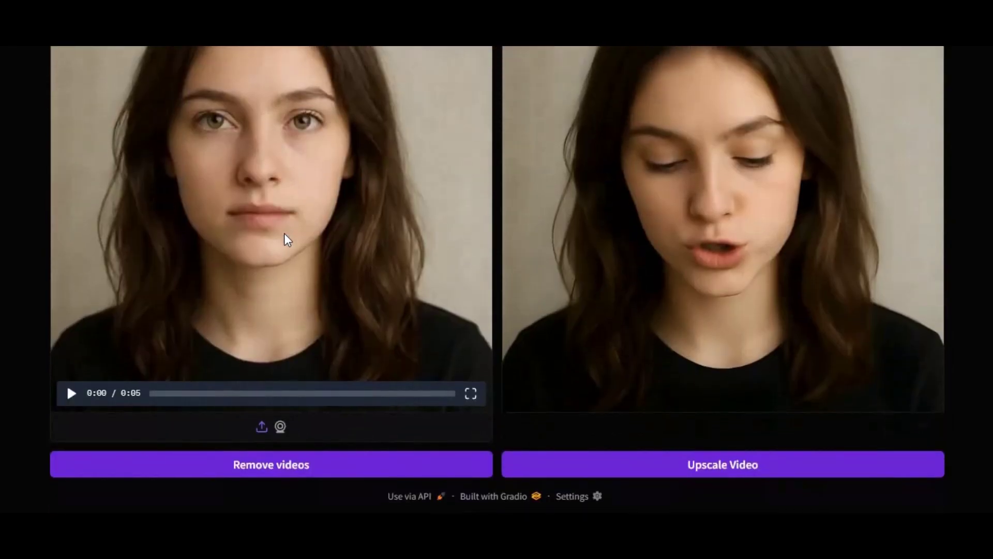
pyautogui.scroll(3, 284, 233)
pyautogui.scroll(-1, 285, 234)
pyautogui.click(522, 468)
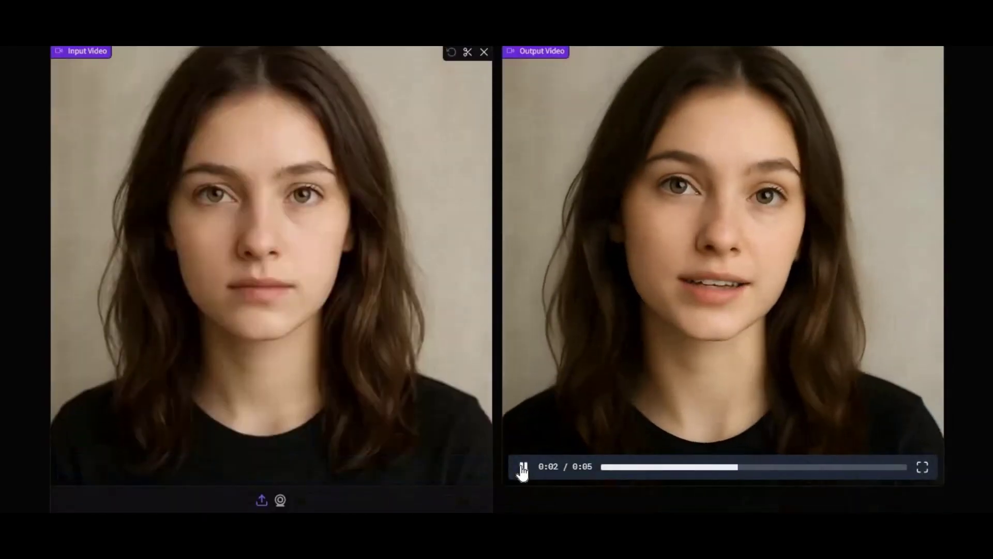
pyautogui.click(523, 468)
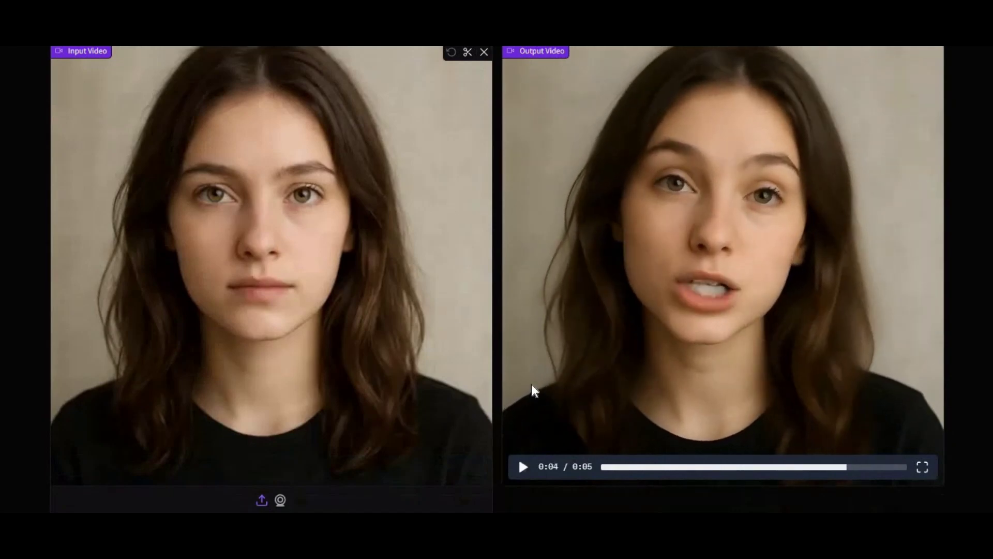
# Step: Switch to GIF Upscaling, highlight the GPU line, and select the Space's web address
pyautogui.scroll(3, 532, 384)
pyautogui.click(270, 122)
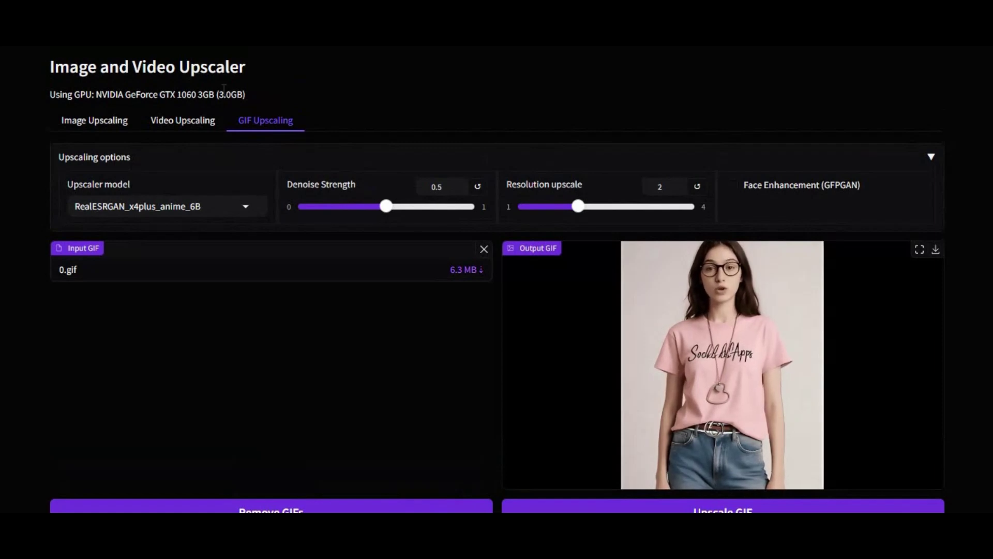
pyautogui.moveTo(49, 95); pyautogui.dragTo(345, 97)
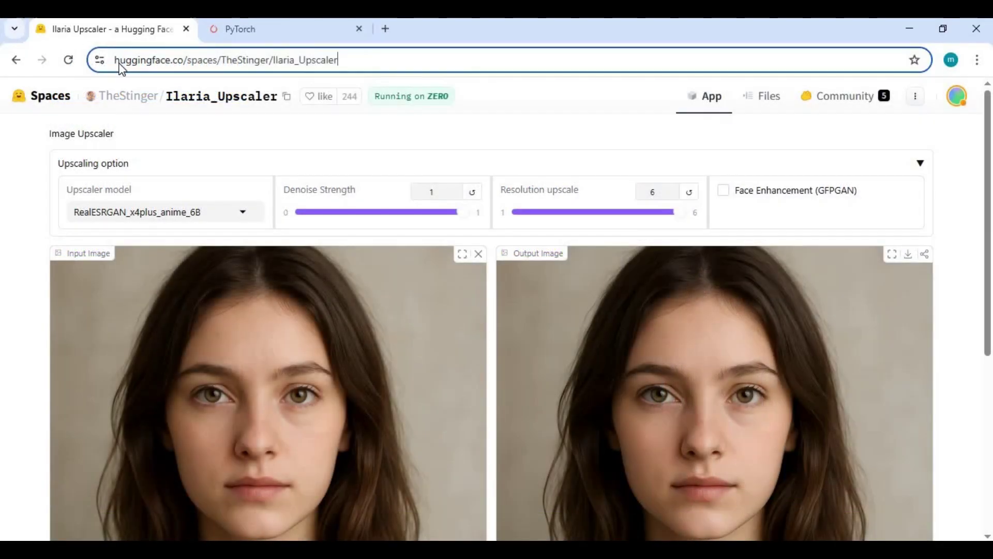
pyautogui.click(121, 67)
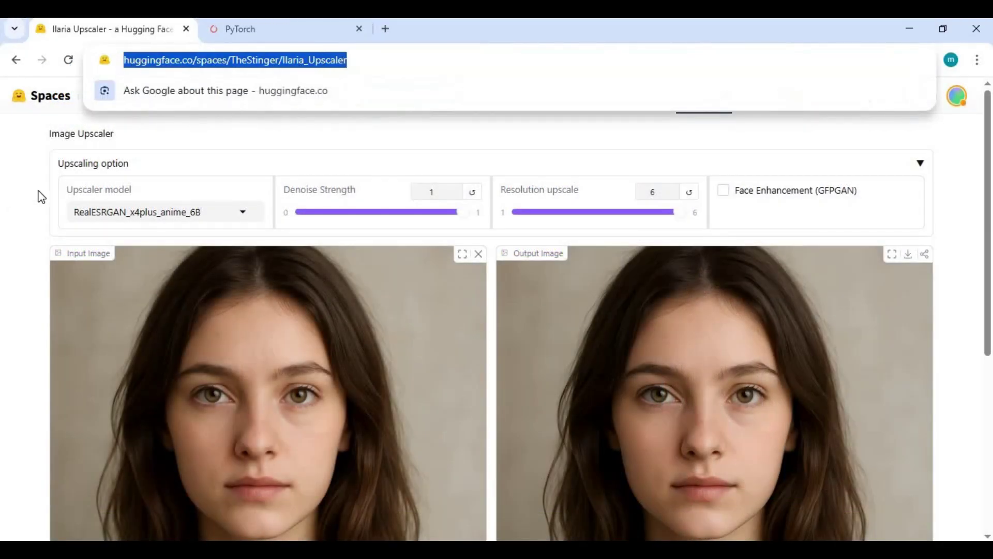
pyautogui.click(226, 198)
pyautogui.scroll(-4, 226, 198)
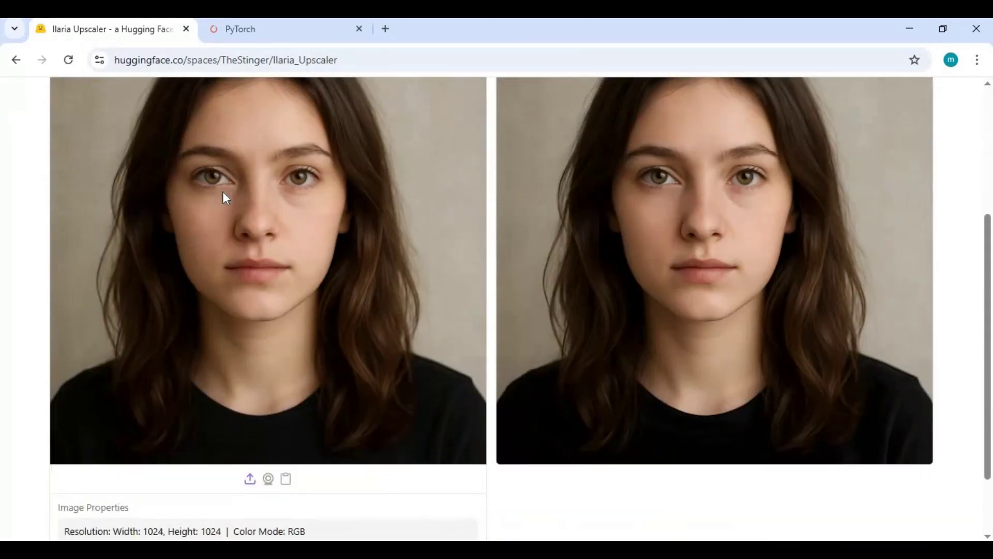
pyautogui.scroll(-2, 222, 195)
pyautogui.scroll(6, 222, 195)
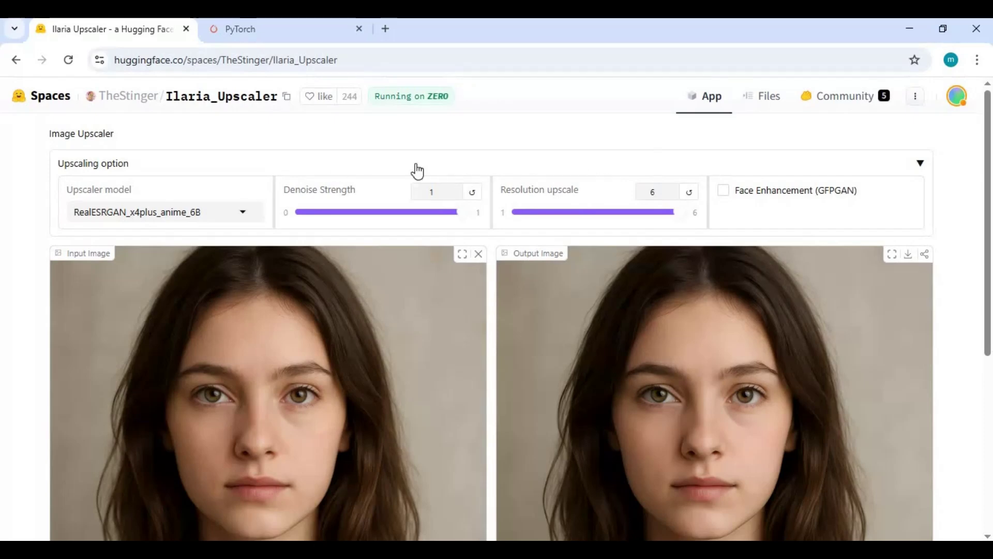
# Step: Copy the Ilaria_Upscaler git clone command from the Space's Run locally instructions
pyautogui.click(916, 97)
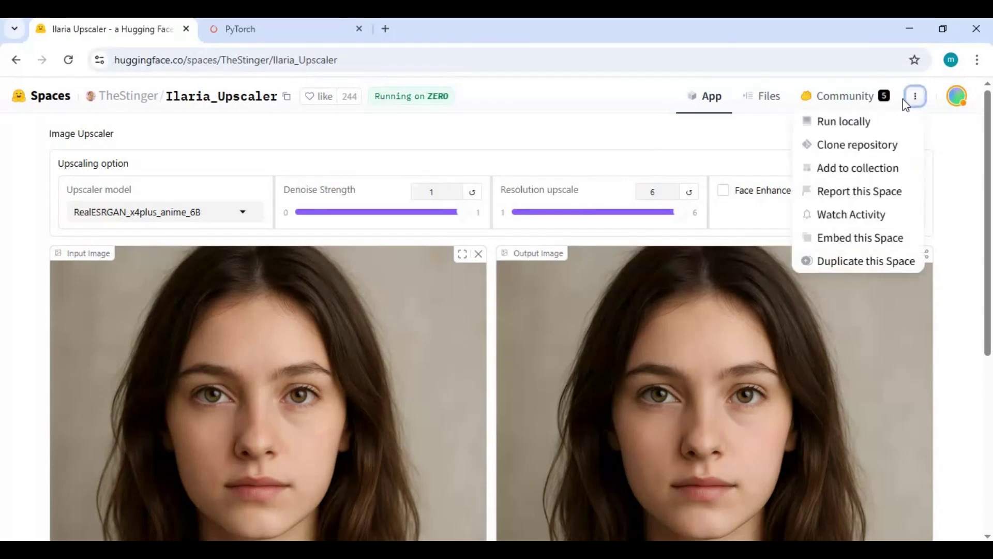
pyautogui.click(835, 124)
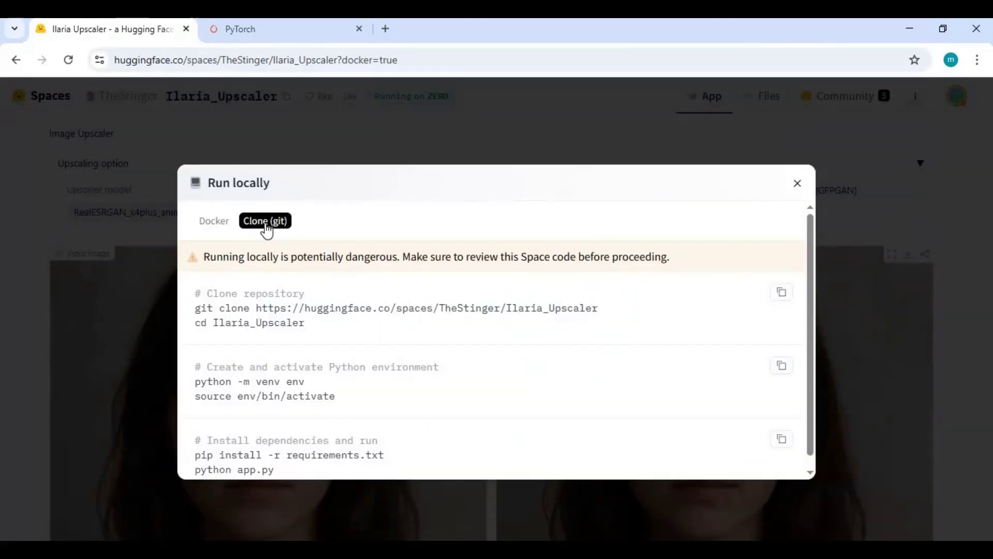
pyautogui.moveTo(598, 308); pyautogui.dragTo(192, 308)
pyautogui.rightClick(249, 309)
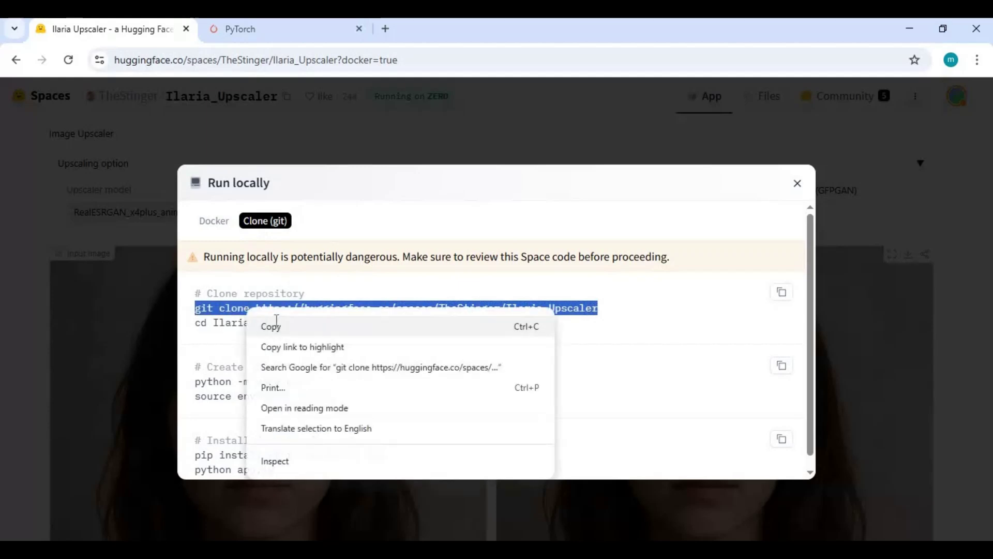
pyautogui.click(265, 326)
# Step: Open a Command Prompt in D:\Ilaria by typing cmd in Explorer's address bar
pyautogui.hotkey('alt', 'Tab')
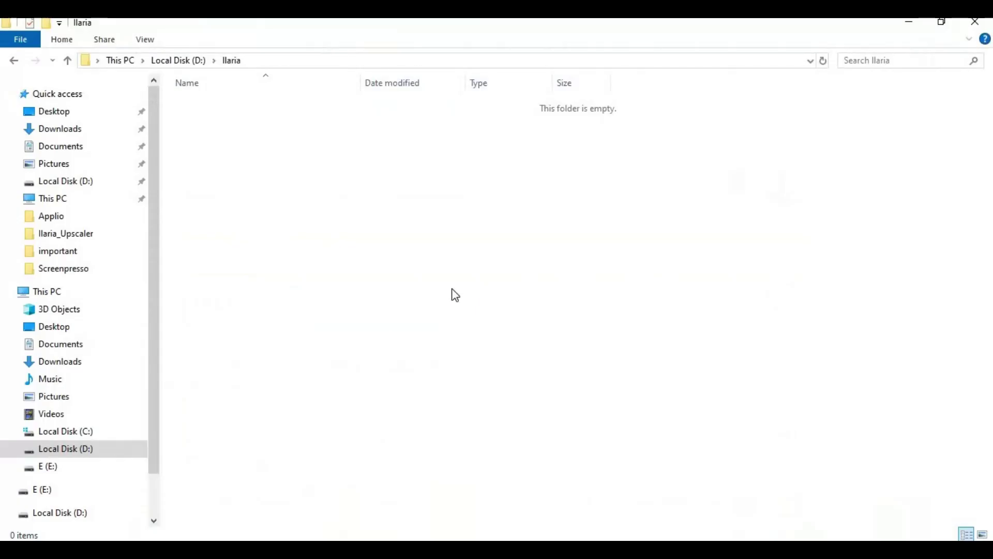
pyautogui.click(269, 60)
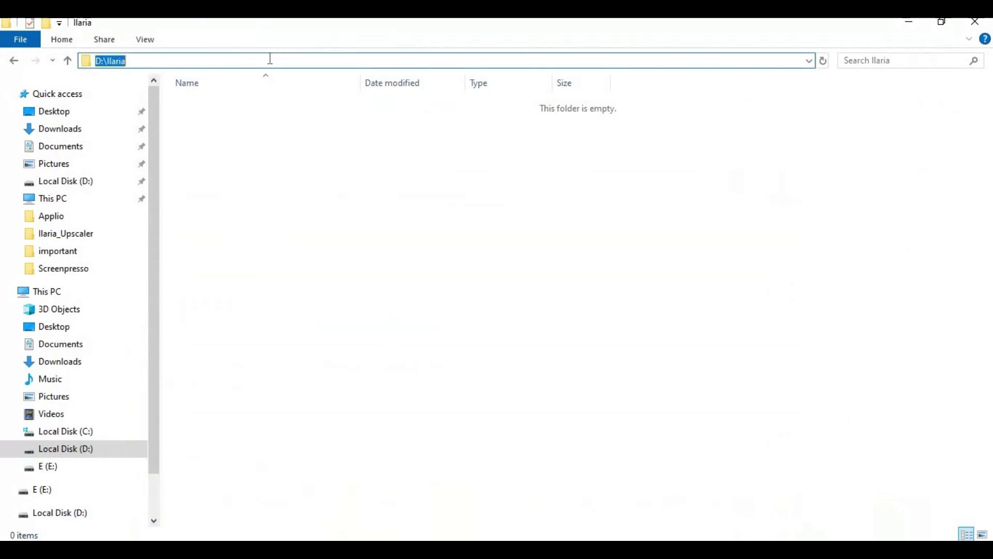
pyautogui.write('cmd')
pyautogui.press('Return')
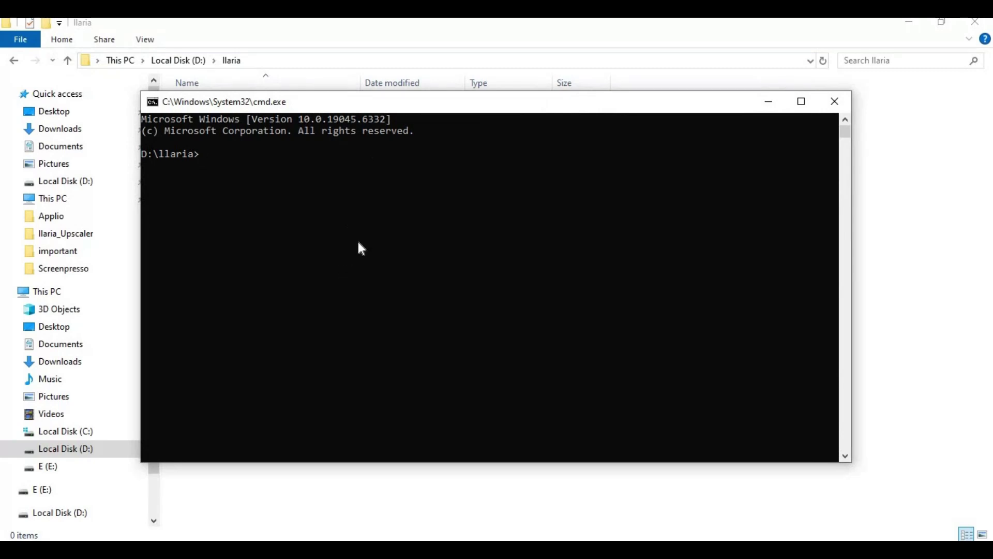
# Step: Paste and run the git clone command, then check the cloned files in Explorer
pyautogui.hotkey('ctrl', 'v')
pyautogui.press('Return')
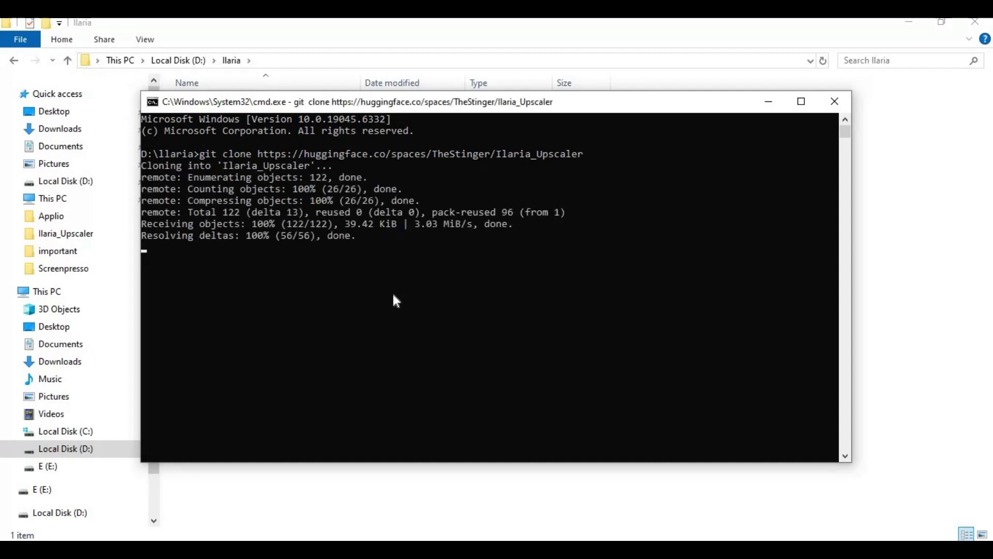
pyautogui.click(296, 492)
# Step: Copy the Ilaria_Upscaler folder path and cd into it in Command Prompt
pyautogui.doubleClick(202, 104)
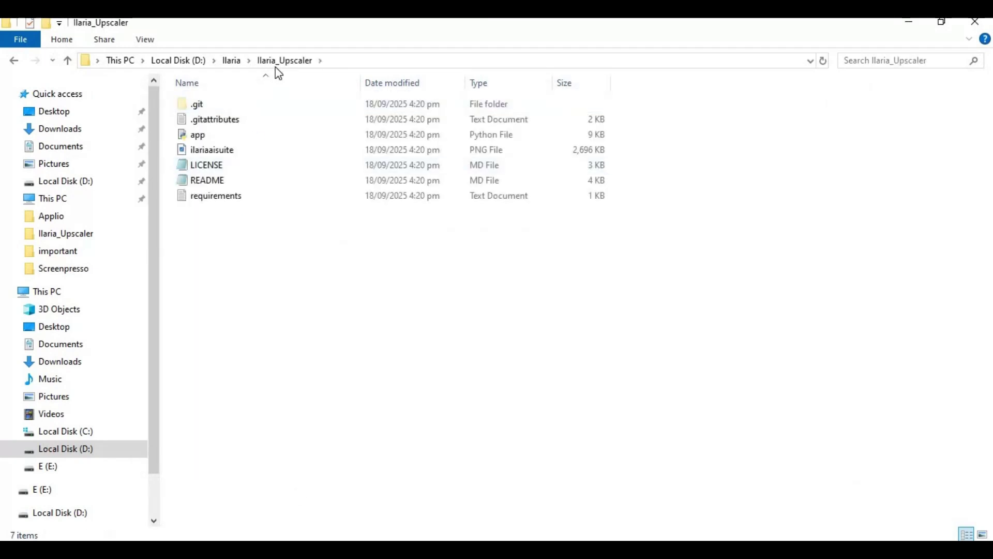
pyautogui.click(161, 65)
pyautogui.rightClick(162, 64)
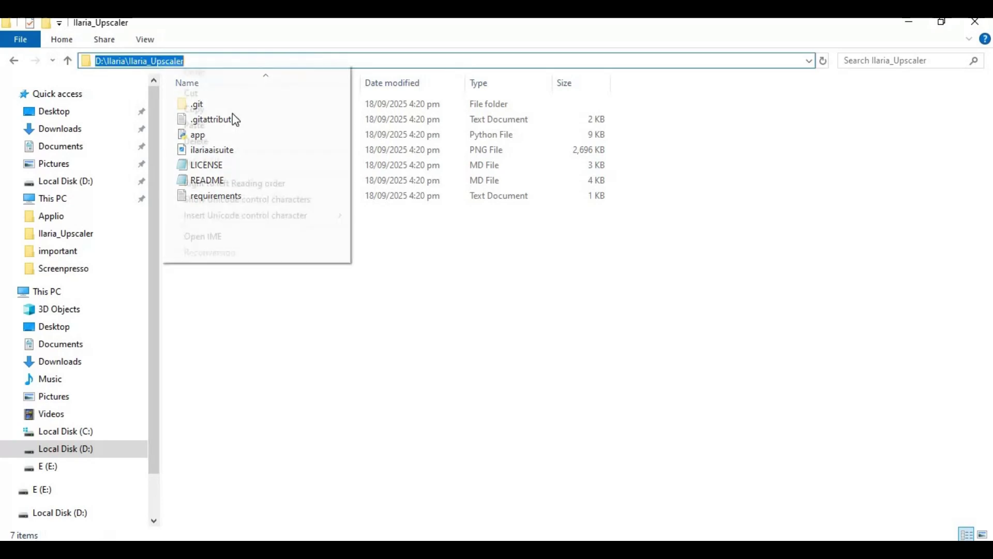
pyautogui.click(512, 259)
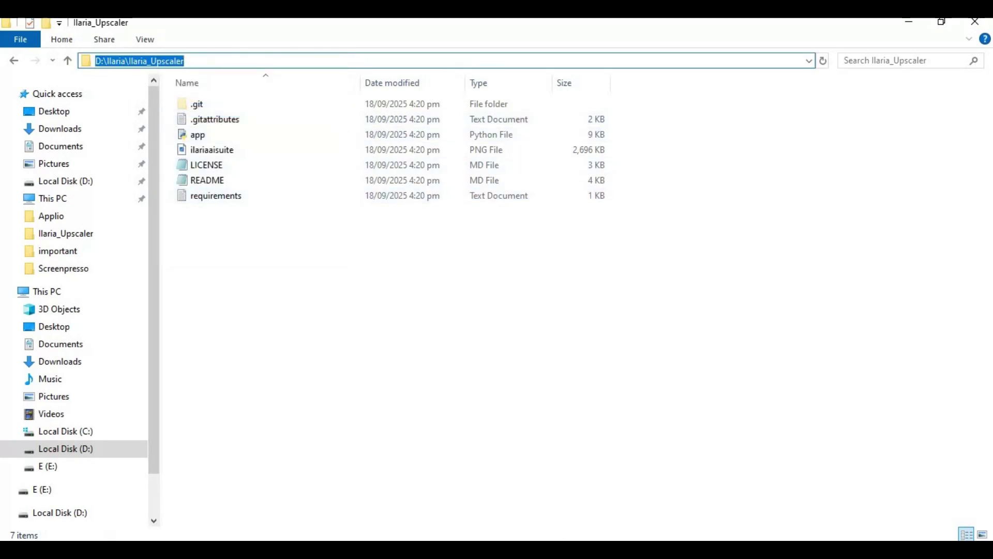
pyautogui.hotkey('alt', 'Tab')
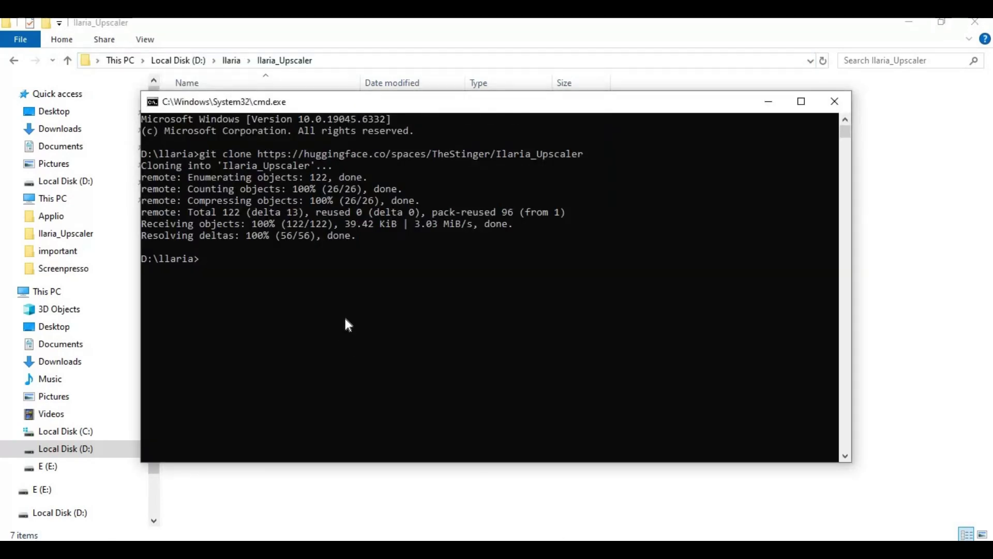
pyautogui.write('cd')
pyautogui.hotkey('ctrl', 'v')
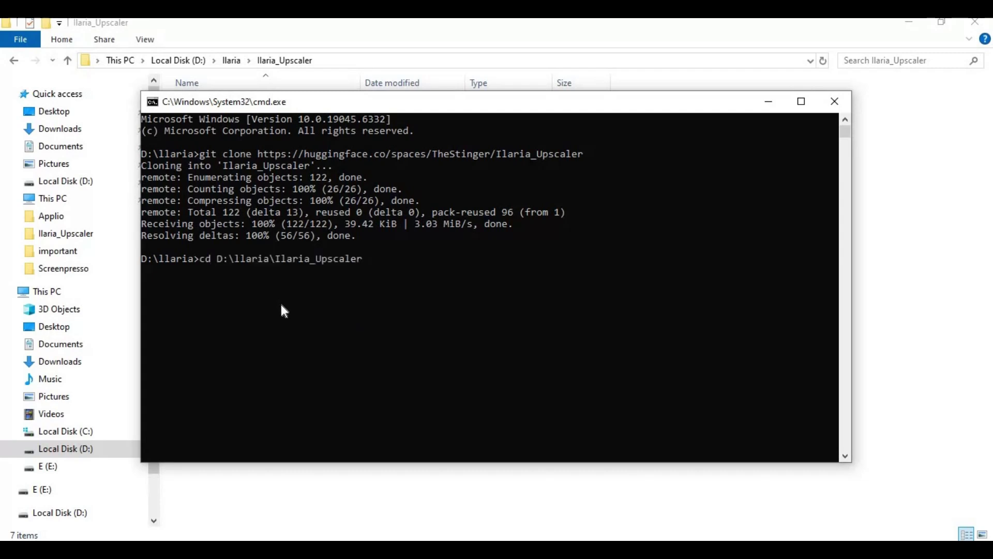
pyautogui.press('Return')
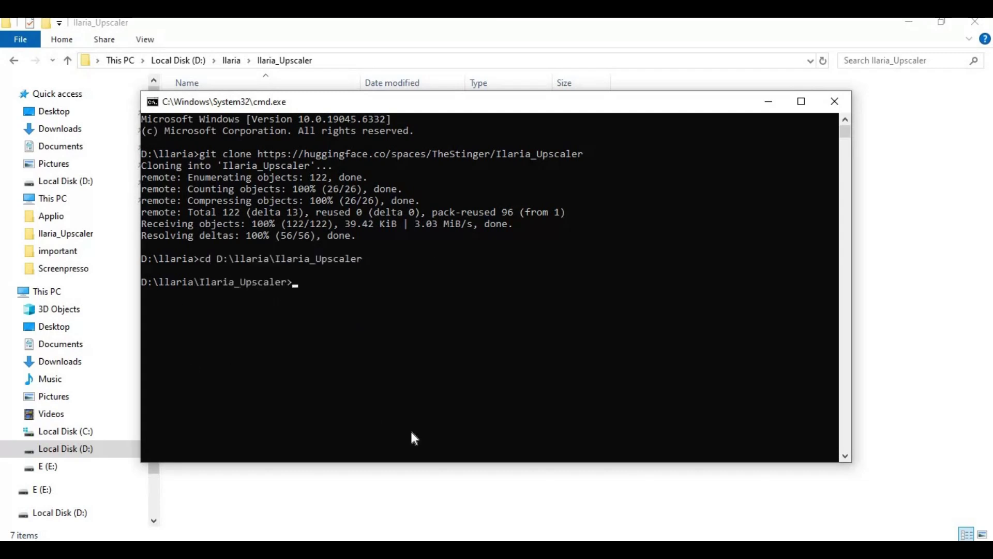
# Step: Create a Python 3.10 venv with py -3.10 -m venv venv and activate it
pyautogui.write('py -3.10 -m venv venv')
pyautogui.press('Return')
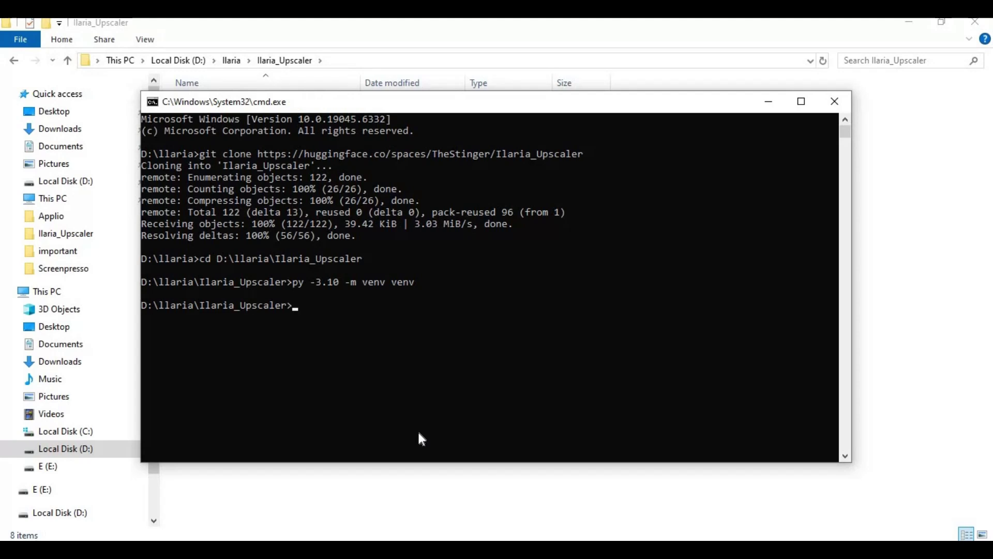
pyautogui.write('venv\\')
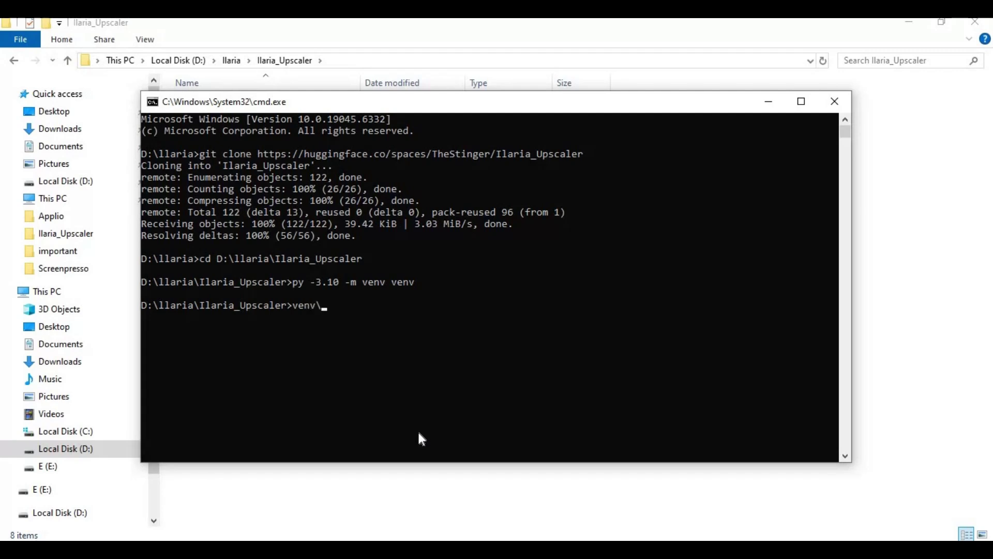
pyautogui.write('scripts\\')
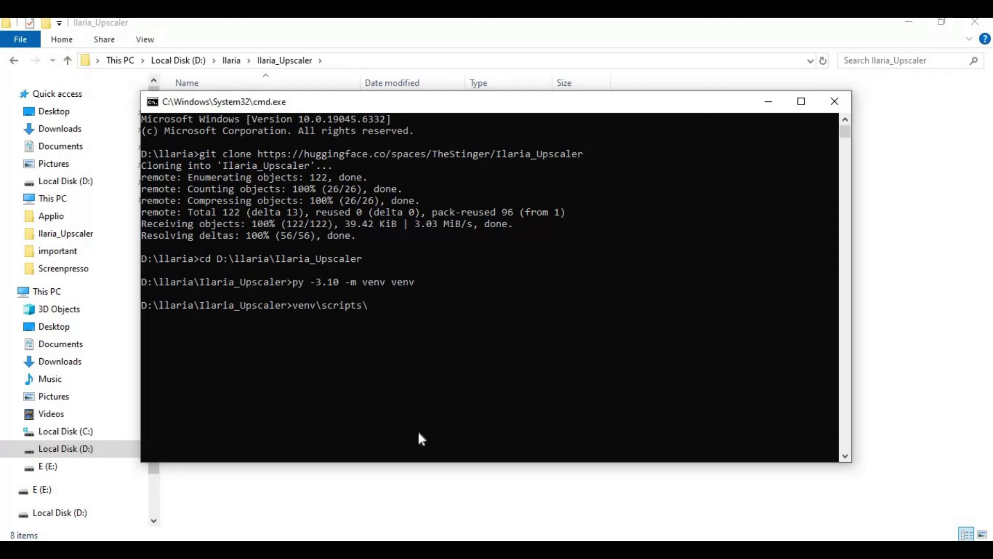
pyautogui.write('activate')
pyautogui.press('Return')
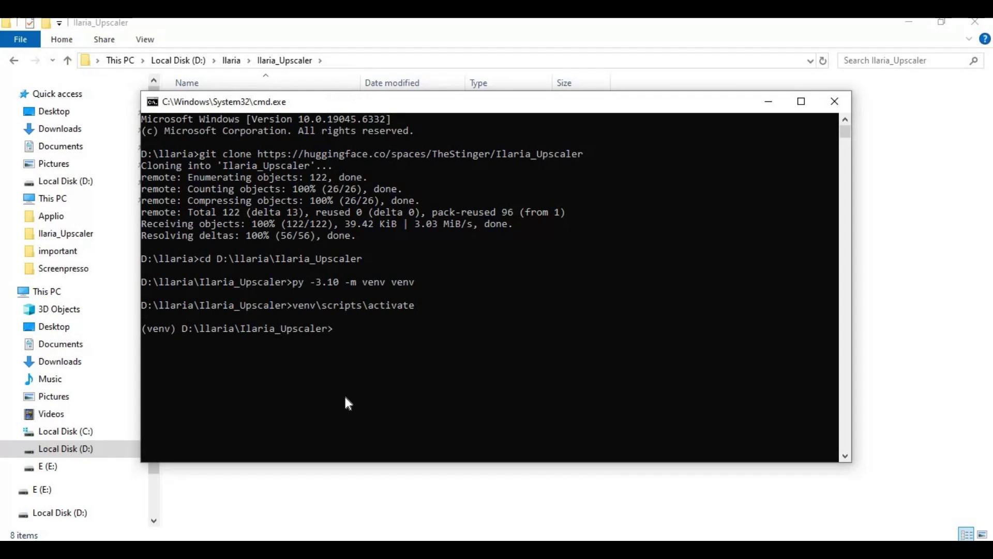
pyautogui.hotkey('alt', 'Tab')
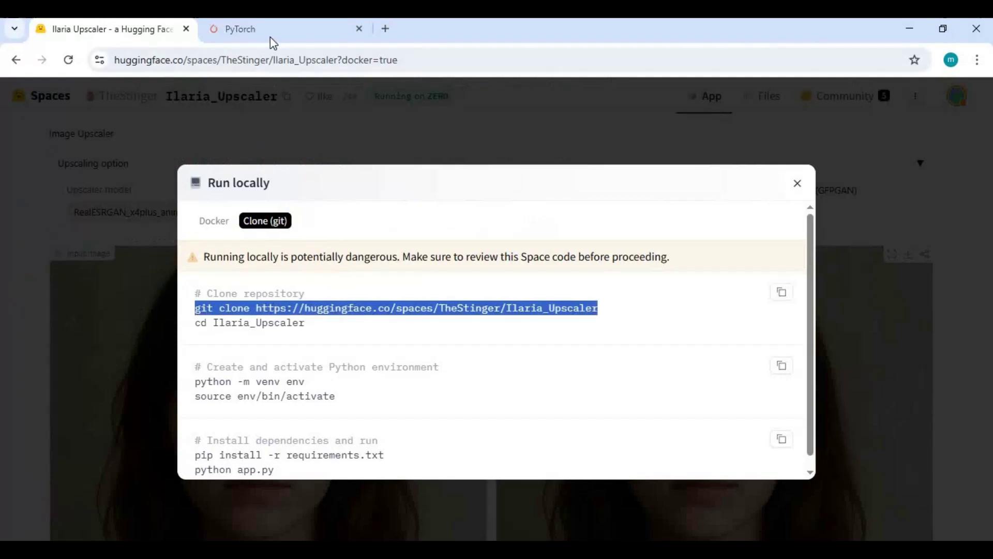
# Step: Open the PyTorch install selector and pick ROCm as the compute platform
pyautogui.click(266, 41)
pyautogui.click(161, 62)
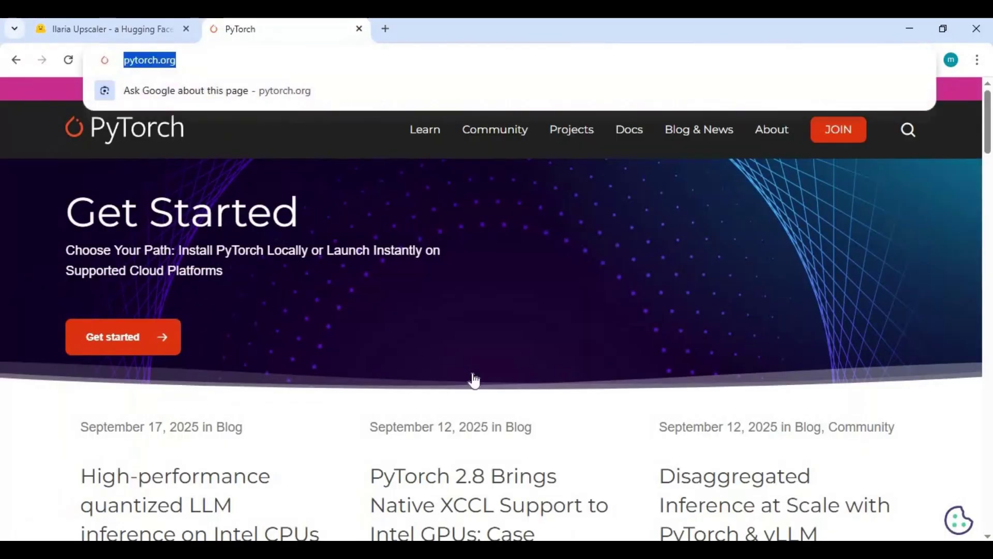
pyautogui.scroll(-20, 474, 375)
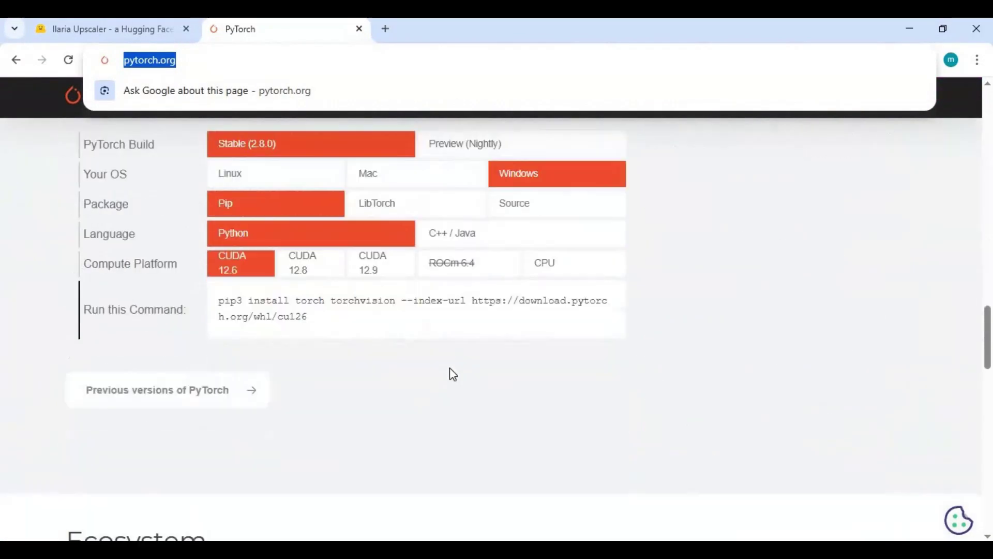
pyautogui.scroll(1, 362, 337)
pyautogui.click(434, 342)
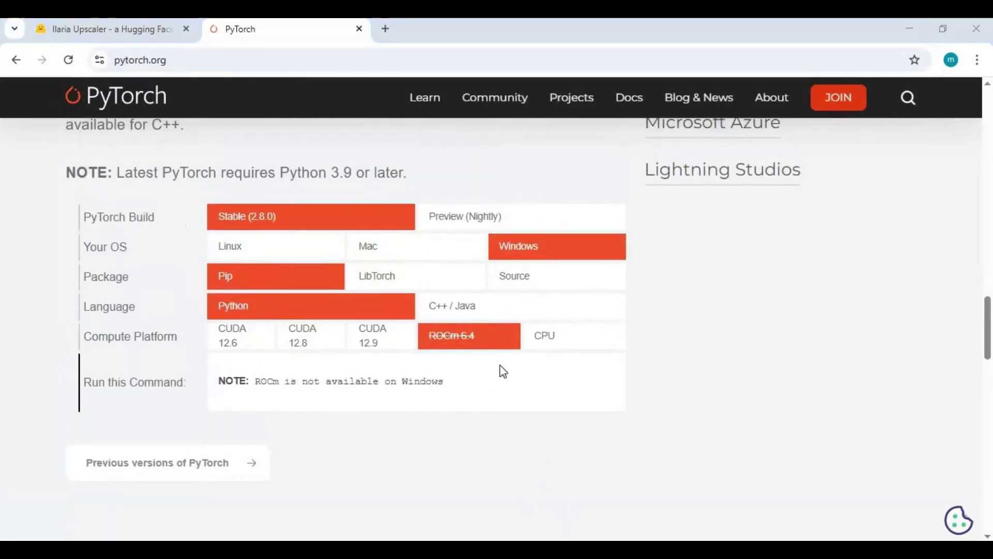
# Step: Check the installed CUDA version with nvcc --version in Command Prompt
pyautogui.hotkey('alt', 'Tab')
pyautogui.write('nvc')
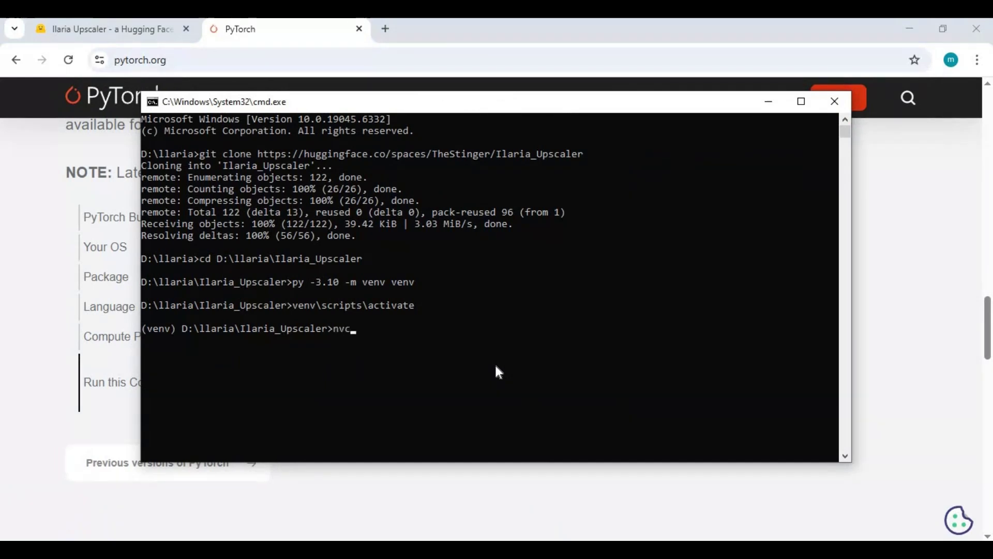
pyautogui.write('c --version')
pyautogui.press('Return')
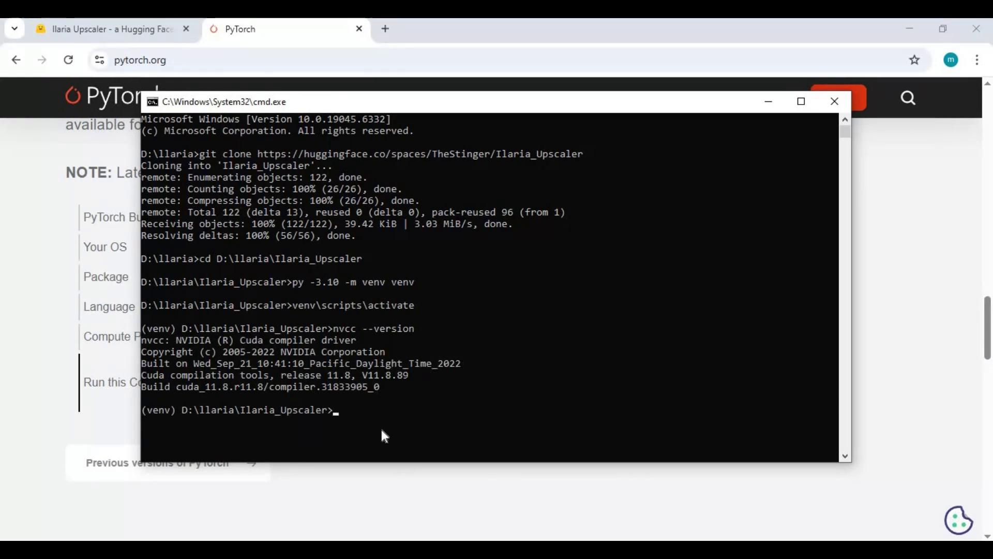
# Step: Choose CUDA 12.8 in the PyTorch selector and copy the pip3 install command
pyautogui.click(377, 488)
pyautogui.click(301, 341)
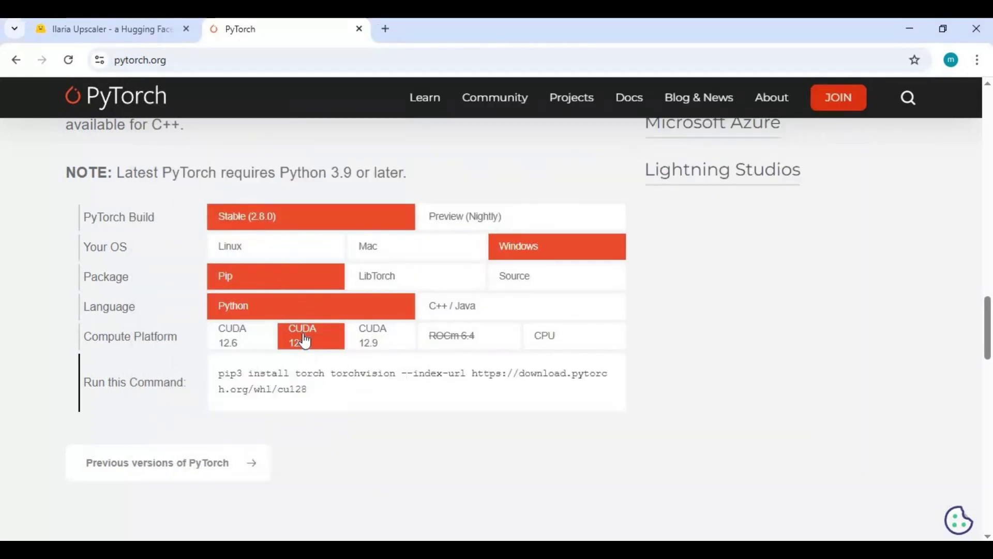
pyautogui.moveTo(307, 390); pyautogui.dragTo(263, 373)
pyautogui.hotkey('ctrl', 'c')
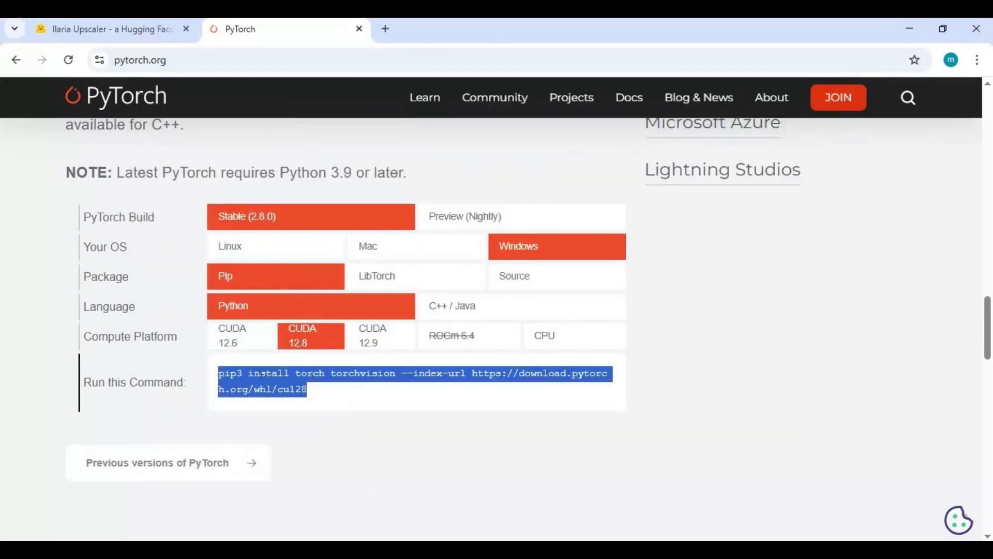
pyautogui.rightClick(261, 210)
pyautogui.click(289, 222)
# Step: Run the pasted pip3 command edited to cu118 with torchaudio added
pyautogui.hotkey('alt', 'Tab')
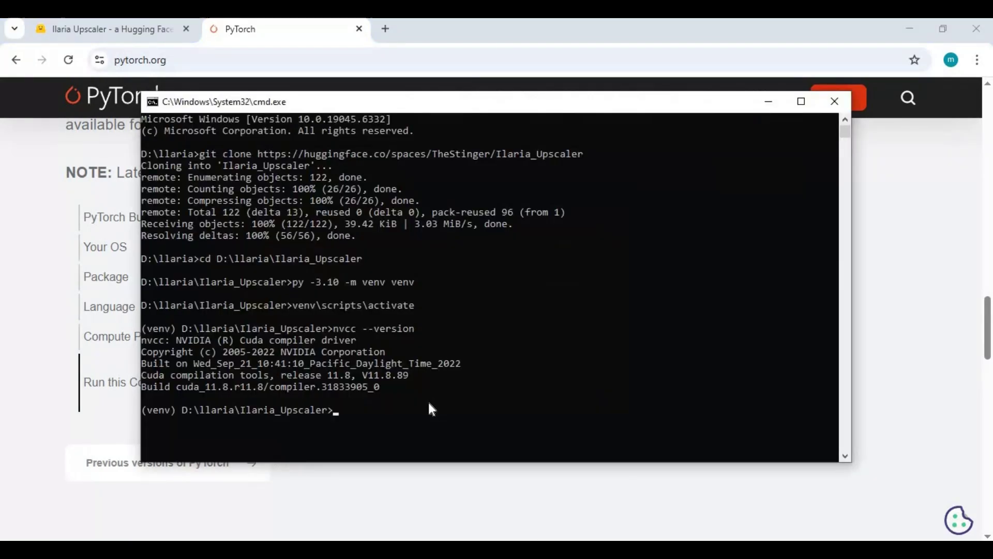
pyautogui.hotkey('ctrl', 'v')
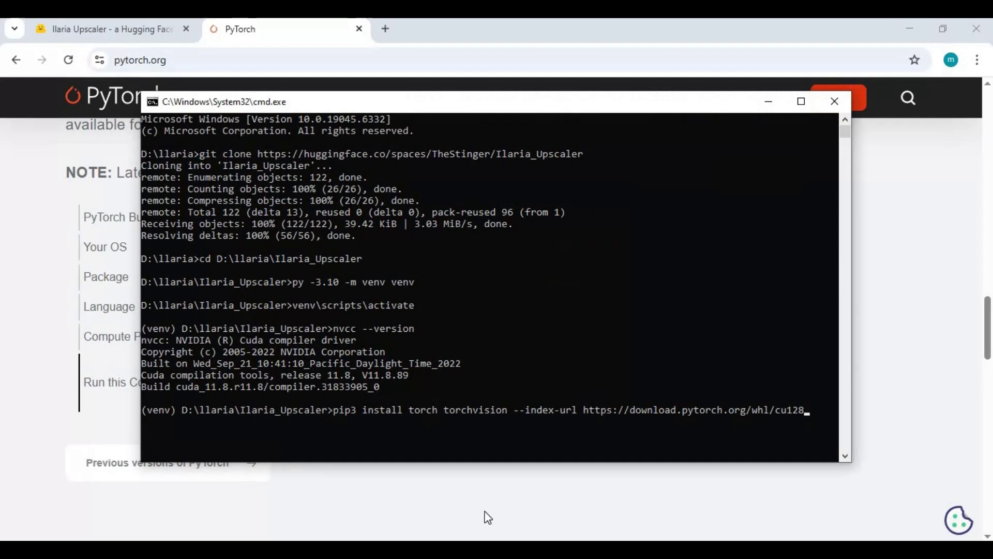
pyautogui.press('BackSpace')
pyautogui.write('18')
pyautogui.press('Left')
pyautogui.press('Left')
pyautogui.press('Left')
pyautogui.press('Left')
pyautogui.press('Left')
pyautogui.press('Left')
pyautogui.press('Left')
pyautogui.press('Left')
pyautogui.press('Left')
pyautogui.press('Left')
pyautogui.press('Left')
pyautogui.press('Left')
pyautogui.press('Left')
pyautogui.press('Left')
pyautogui.press('Left')
pyautogui.press('Left')
pyautogui.press('Left')
pyautogui.press('Left')
pyautogui.press('Left')
pyautogui.press('Left')
pyautogui.press('Left')
pyautogui.press('Left')
pyautogui.press('Left')
pyautogui.press('Left')
pyautogui.press('Left')
pyautogui.press('Left')
pyautogui.press('Left')
pyautogui.press('Left')
pyautogui.press('Left')
pyautogui.press('Left')
pyautogui.press('Left')
pyautogui.press('Left')
pyautogui.press('Left')
pyautogui.press('Left')
pyautogui.press('Left')
pyautogui.press('Left')
pyautogui.press('Left')
pyautogui.write('to')
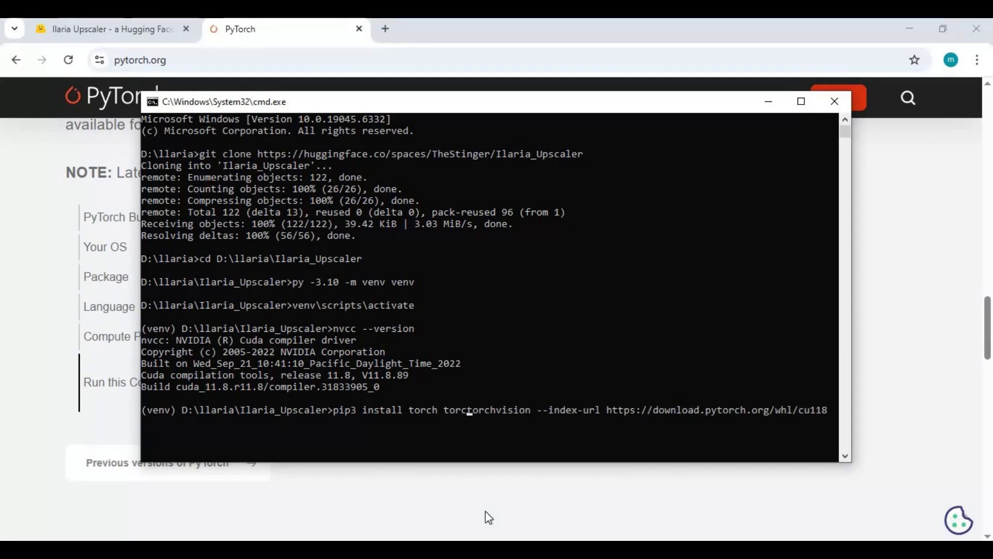
pyautogui.write('haudio')
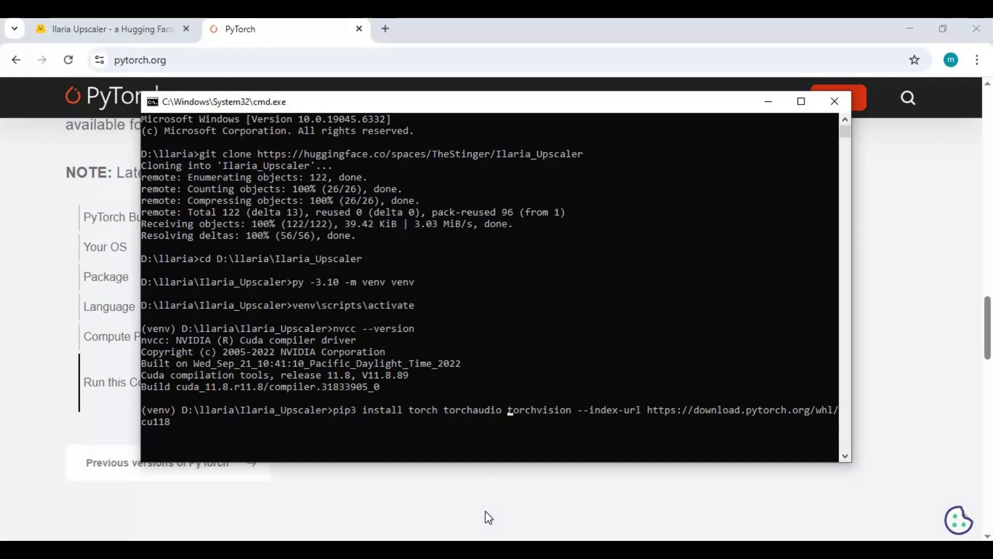
pyautogui.press('Return')
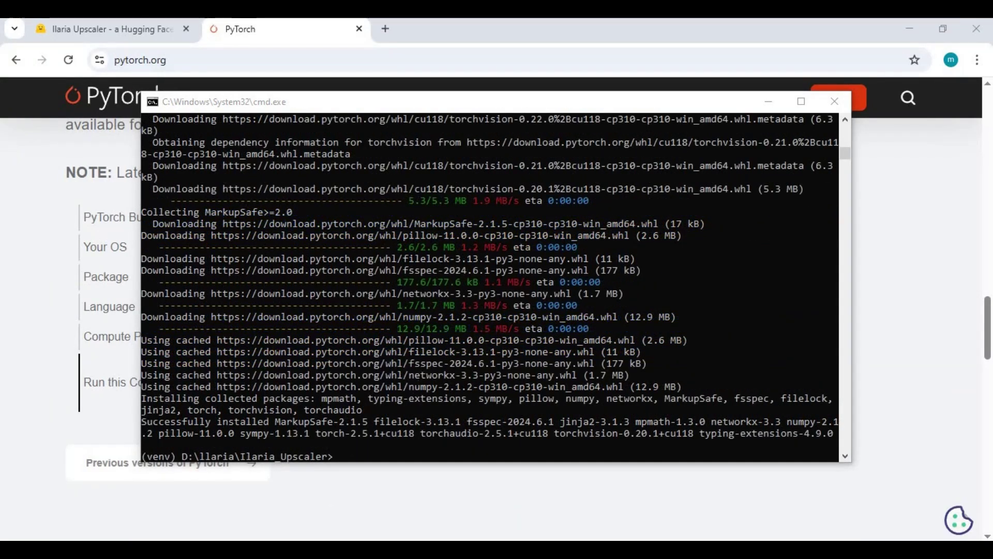
pyautogui.hotkey('alt', 'Tab')
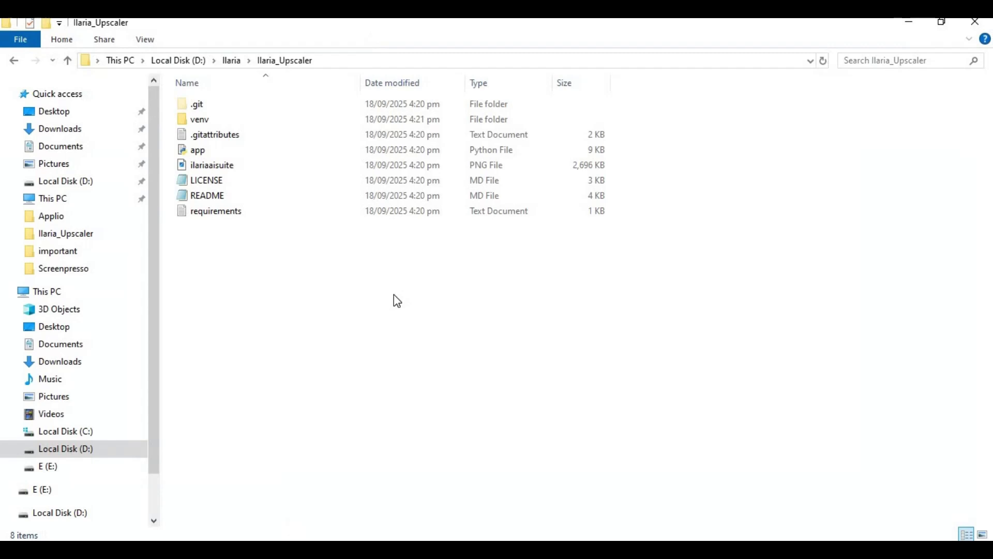
# Step: In requirements.txt, delete the torch and torchvision lines and pin numpy==1.24.4
pyautogui.doubleClick(218, 222)
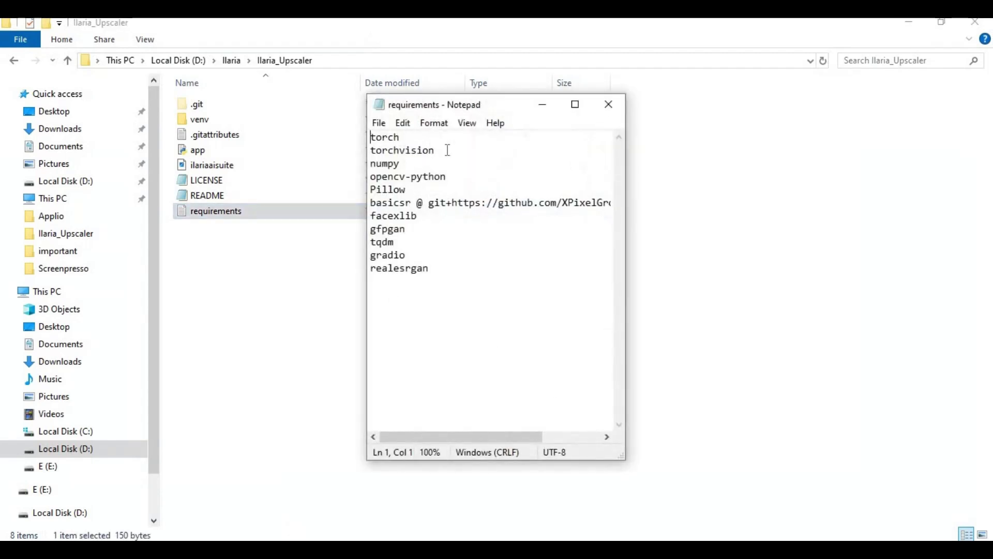
pyautogui.moveTo(436, 150); pyautogui.dragTo(338, 133)
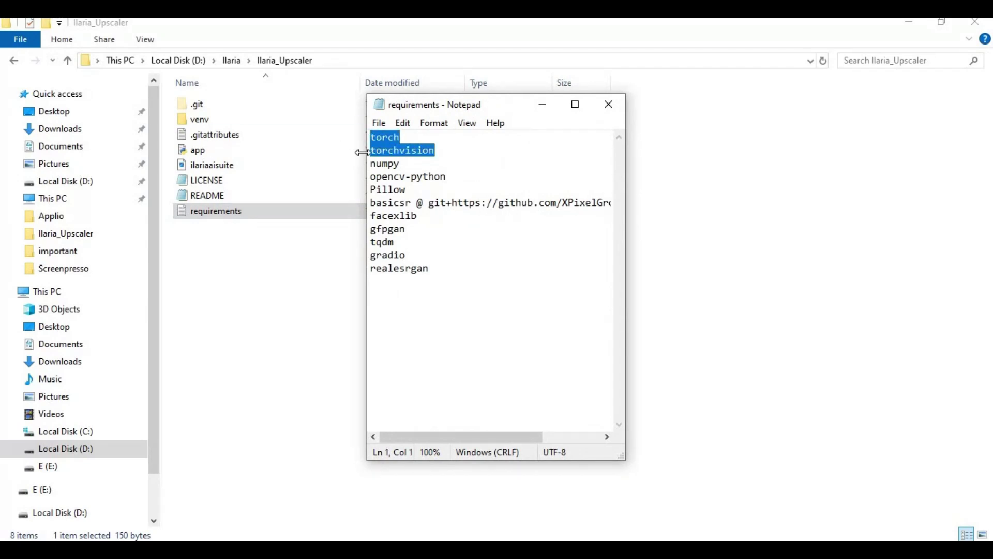
pyautogui.press('Delete')
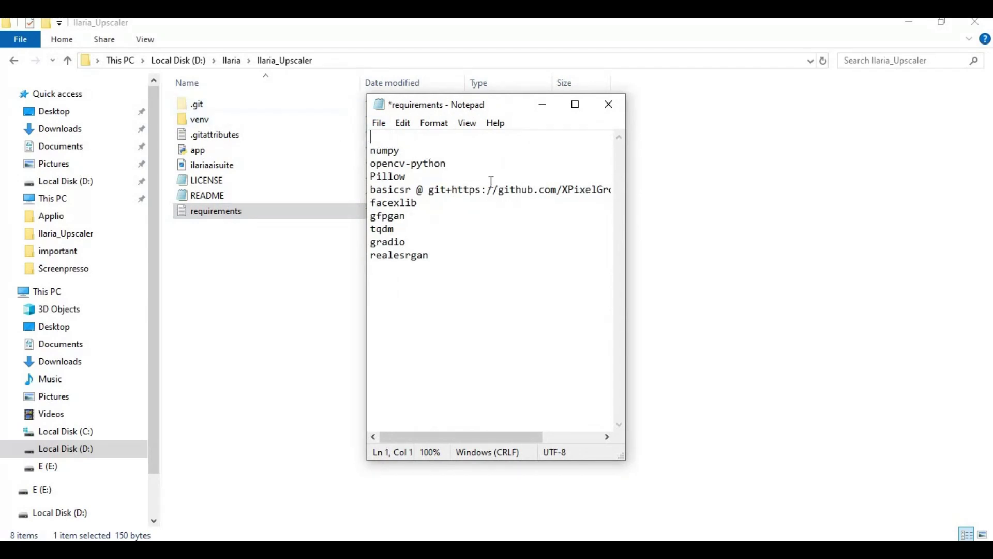
pyautogui.press('Down')
pyautogui.press('End')
pyautogui.write('==1.24.4')
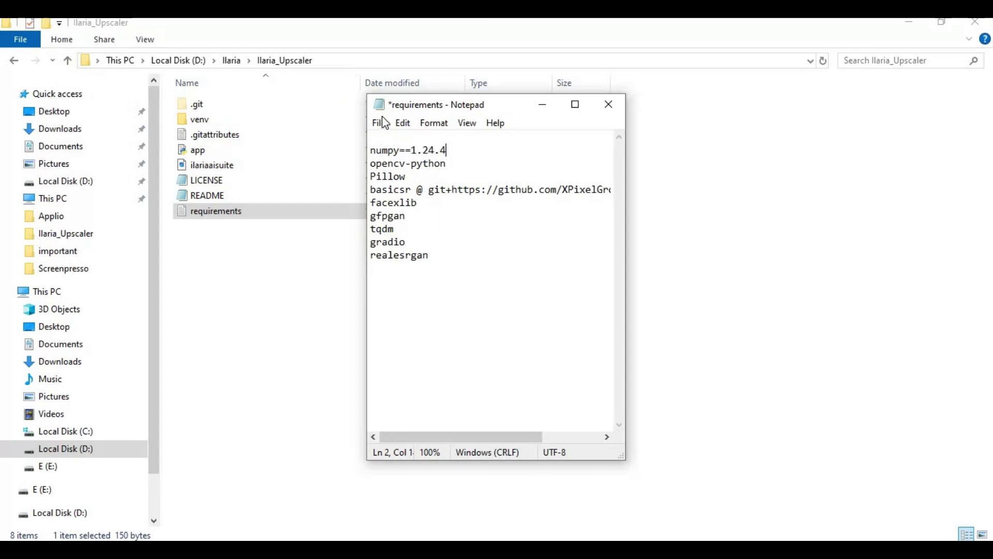
# Step: Add a spaces line after realesrgan, then save and close the file
pyautogui.click(474, 252)
pyautogui.press('Return')
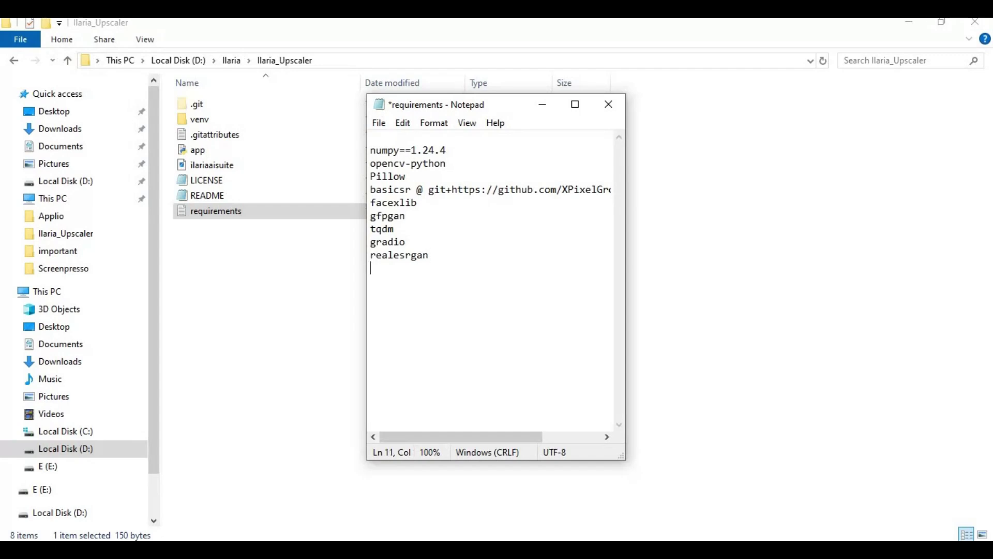
pyautogui.write('spaces')
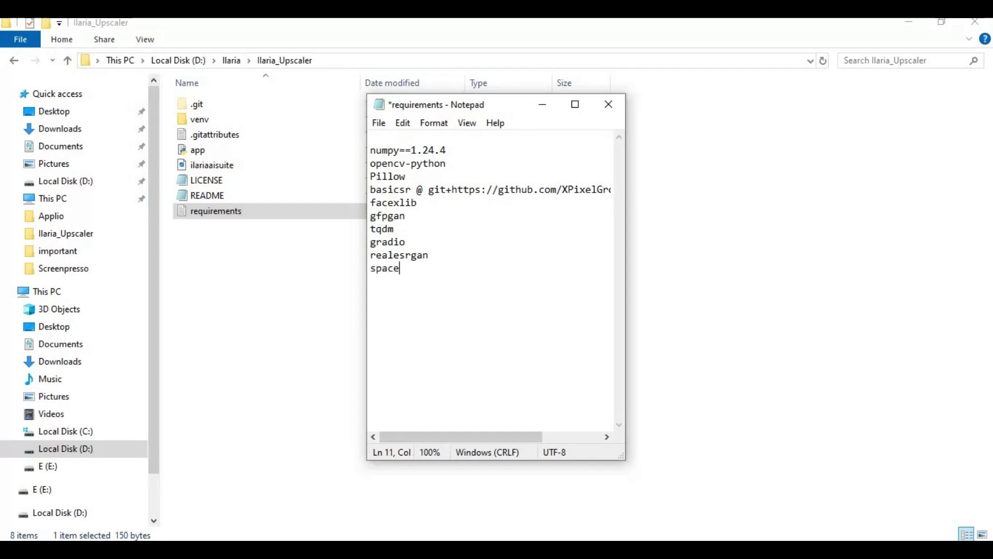
pyautogui.click(379, 122)
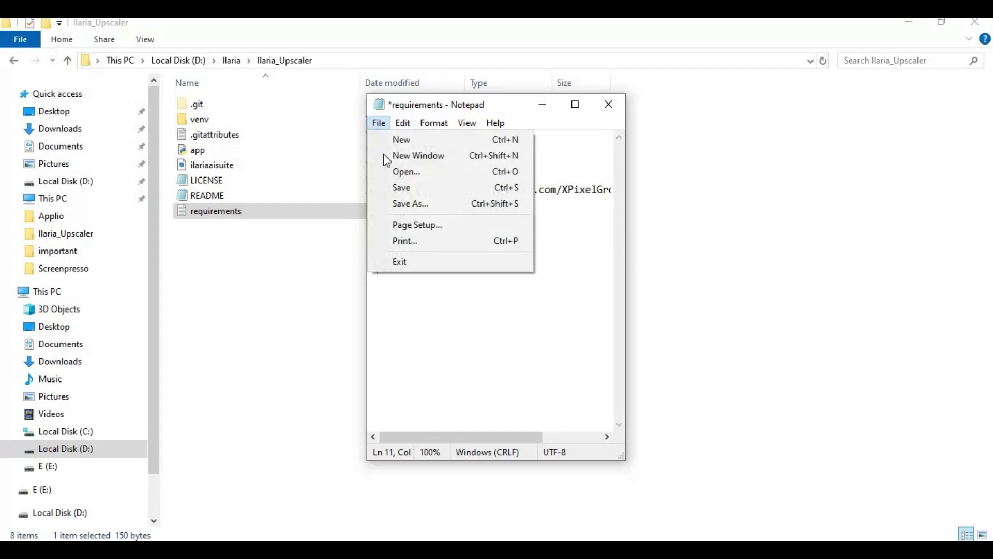
pyautogui.click(405, 188)
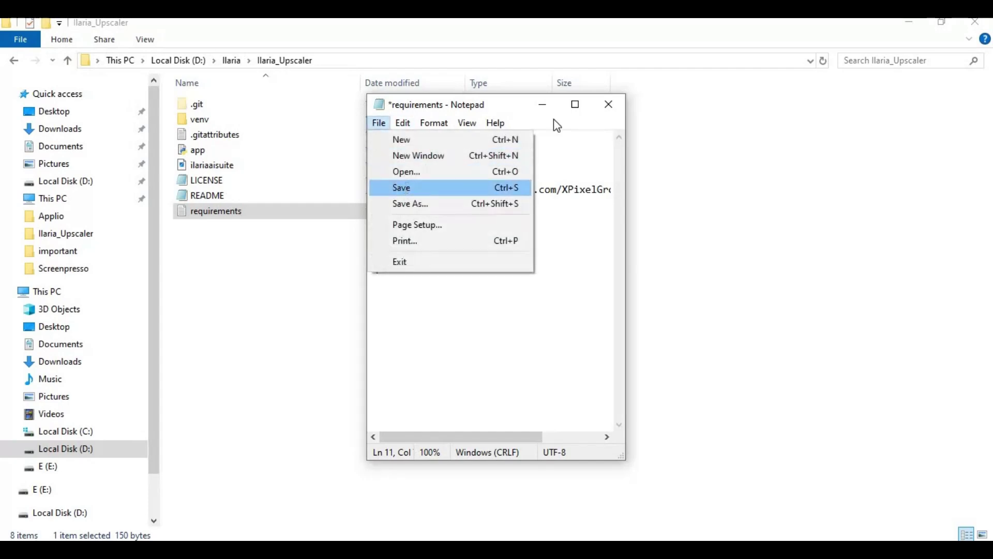
pyautogui.click(609, 105)
pyautogui.hotkey('alt', 'Tab')
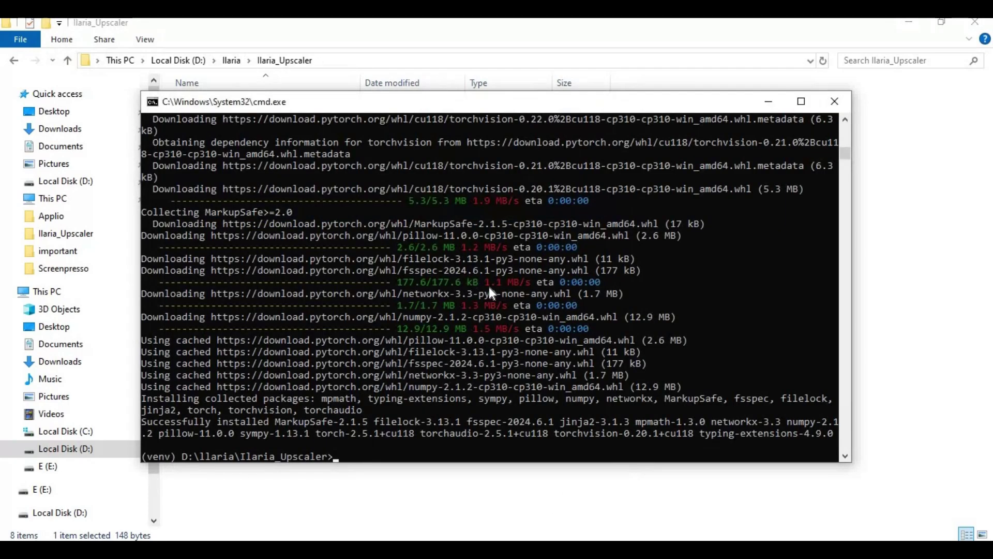
# Step: Run pip install -r requirements.txt in the venv to install the remaining packages
pyautogui.write('pip install -r r')
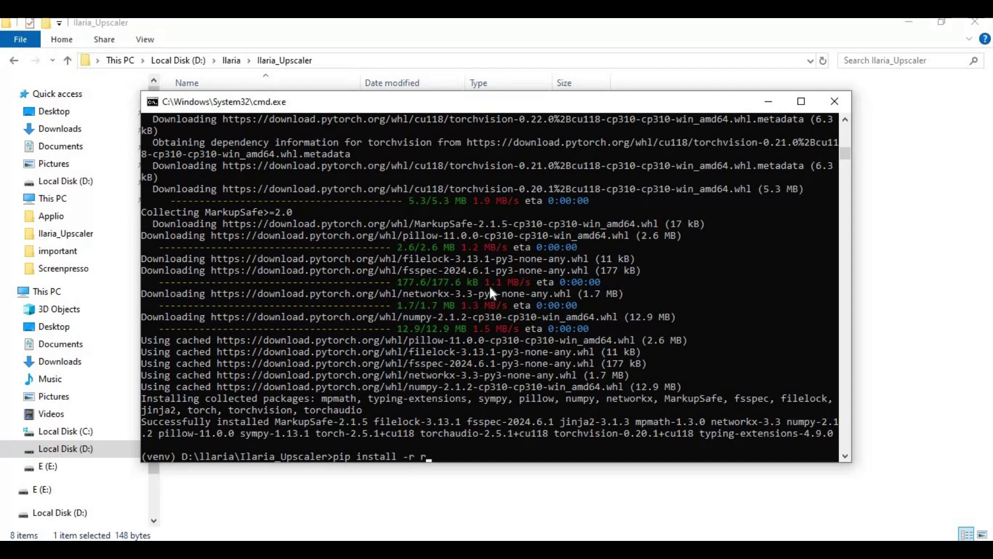
pyautogui.write('equirements')
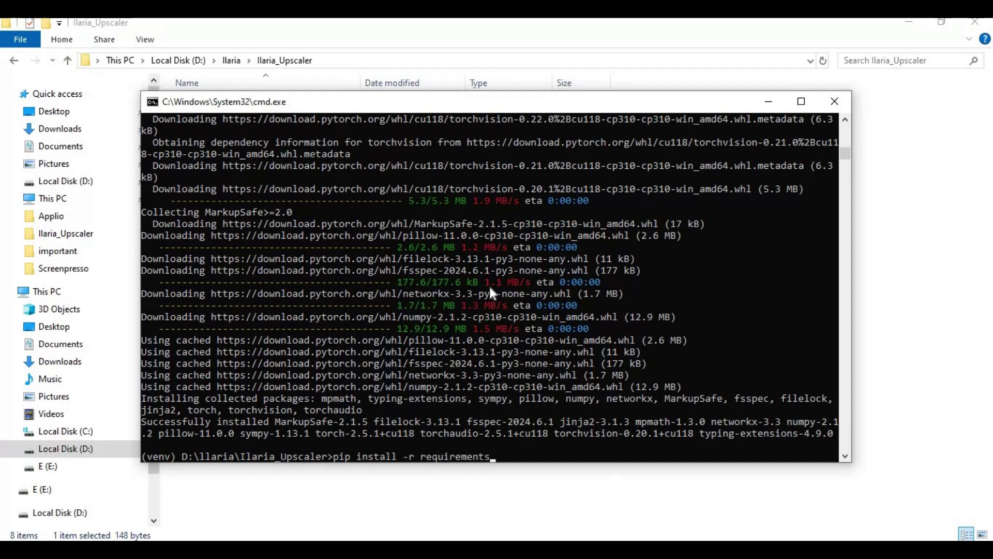
pyautogui.write('.txt')
pyautogui.press('Return')
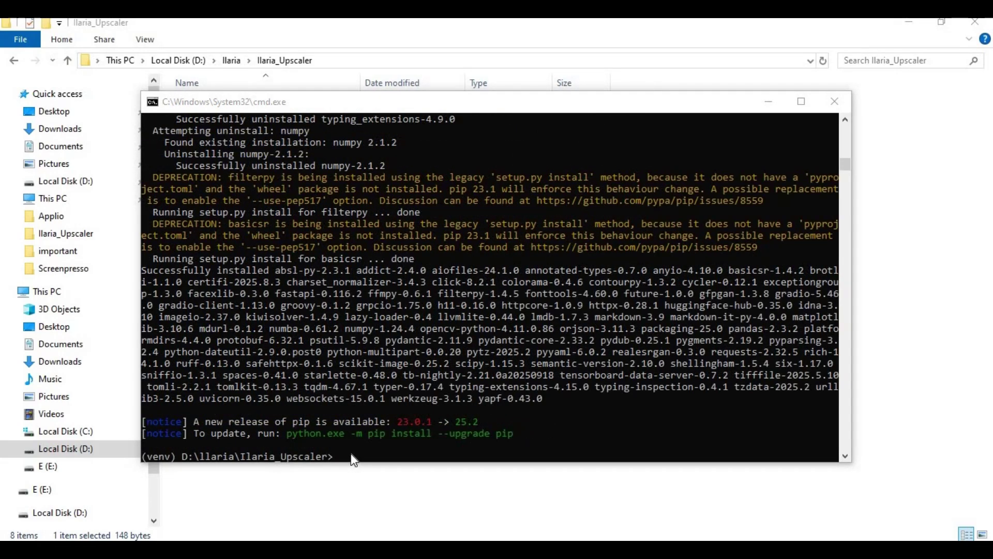
pyautogui.click(357, 458)
pyautogui.write('p')
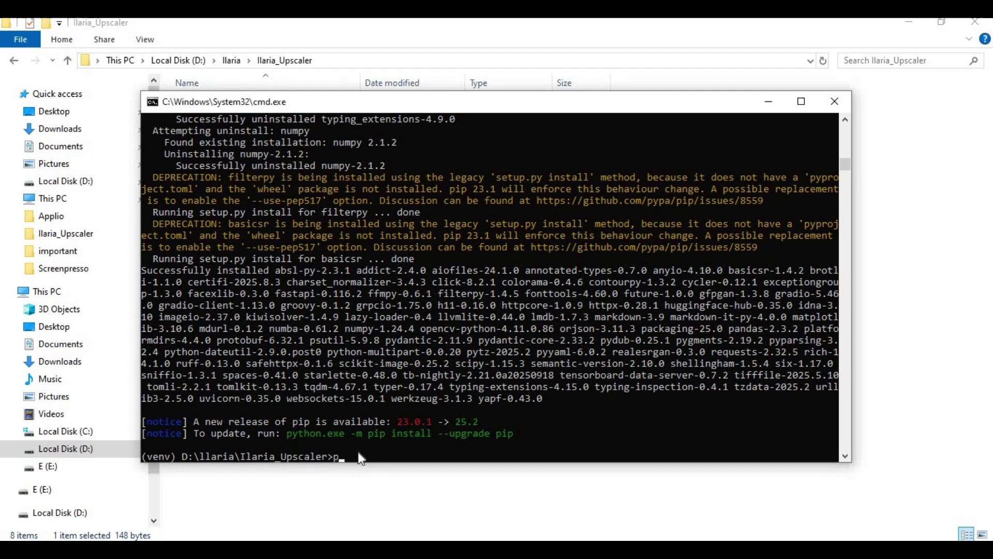
pyautogui.write('ython a')
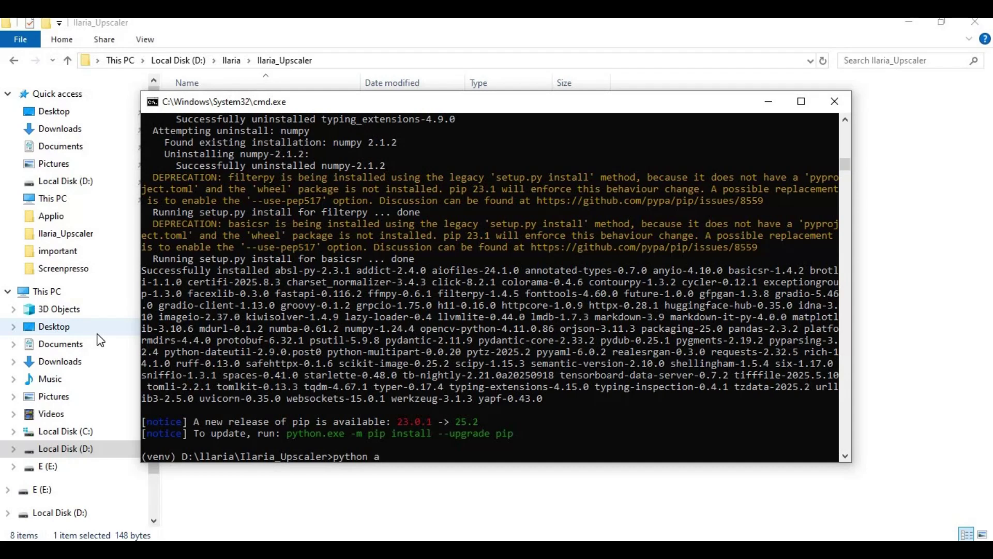
pyautogui.write('pp.py')
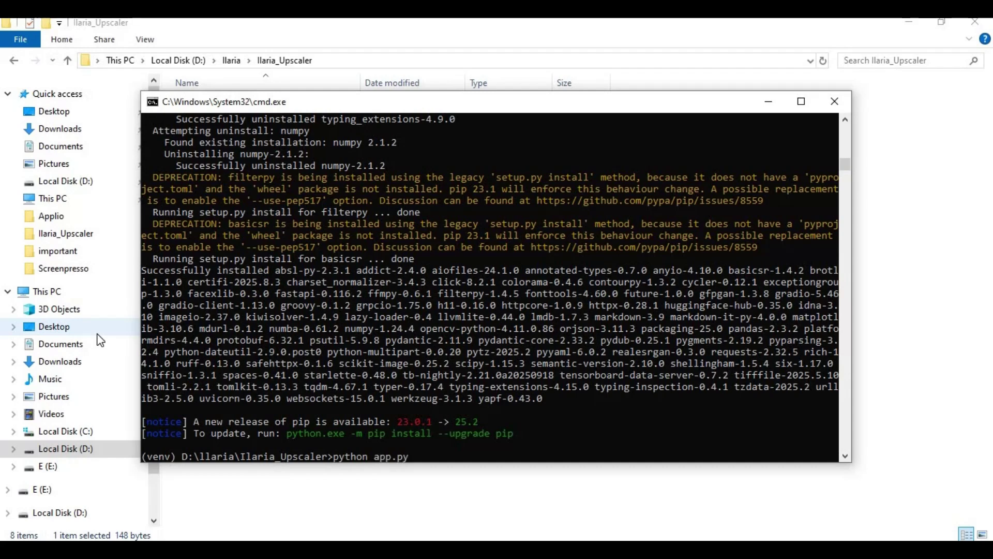
pyautogui.press('Return')
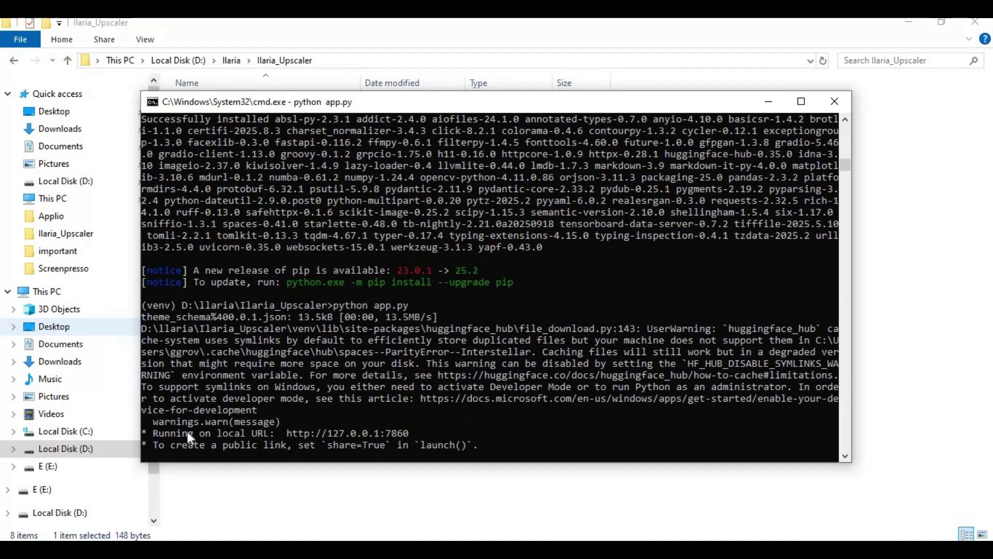
pyautogui.moveTo(411, 432); pyautogui.dragTo(282, 433)
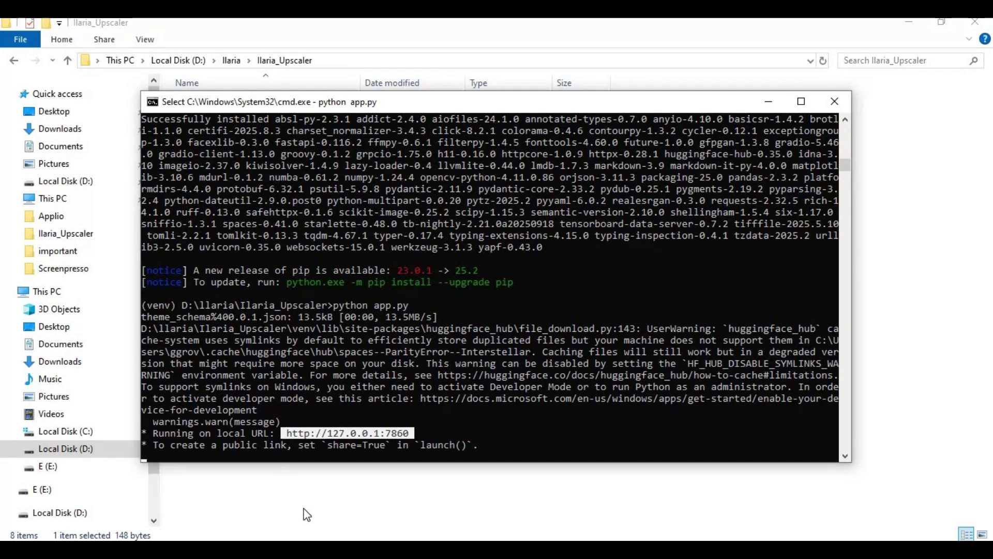
pyautogui.hotkey('ctrl', 'c')
pyautogui.hotkey('alt', 'Tab')
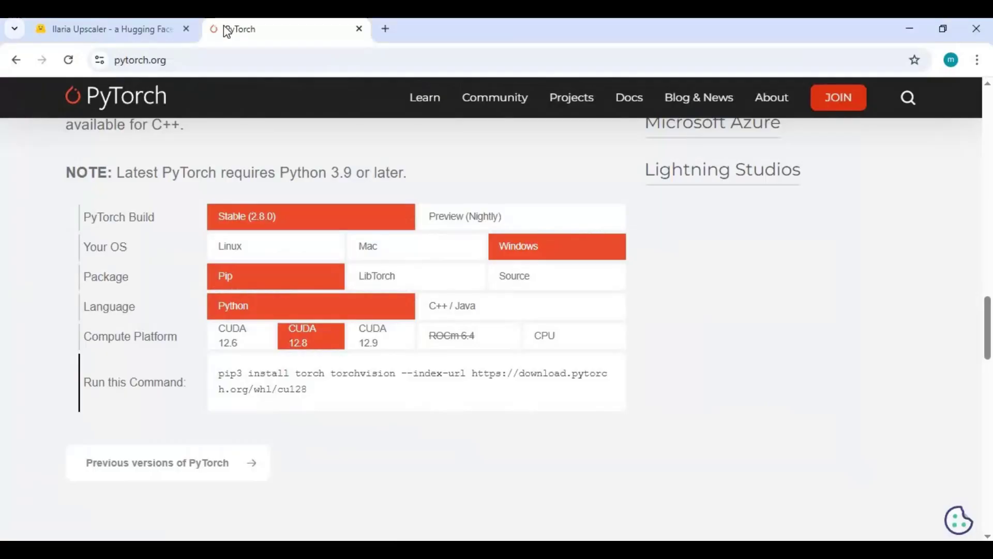
pyautogui.hotkey('ctrl', 't')
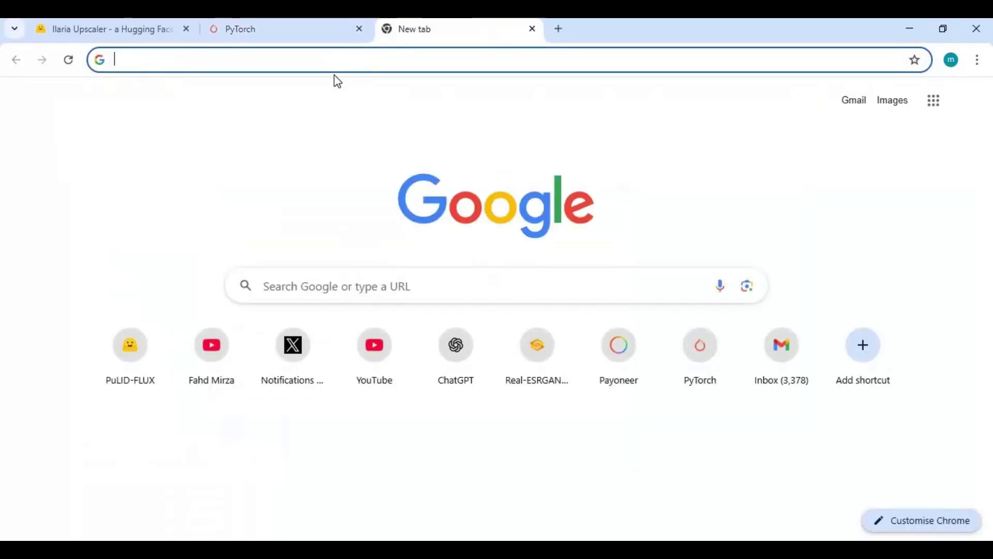
pyautogui.hotkey('ctrl', 'v')
pyautogui.press('Return')
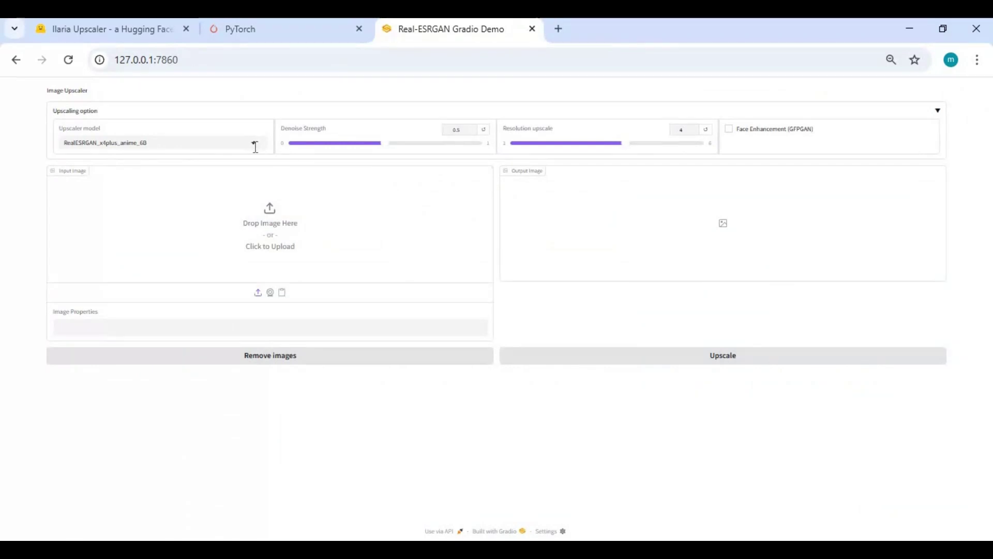
pyautogui.click(254, 143)
pyautogui.click(323, 348)
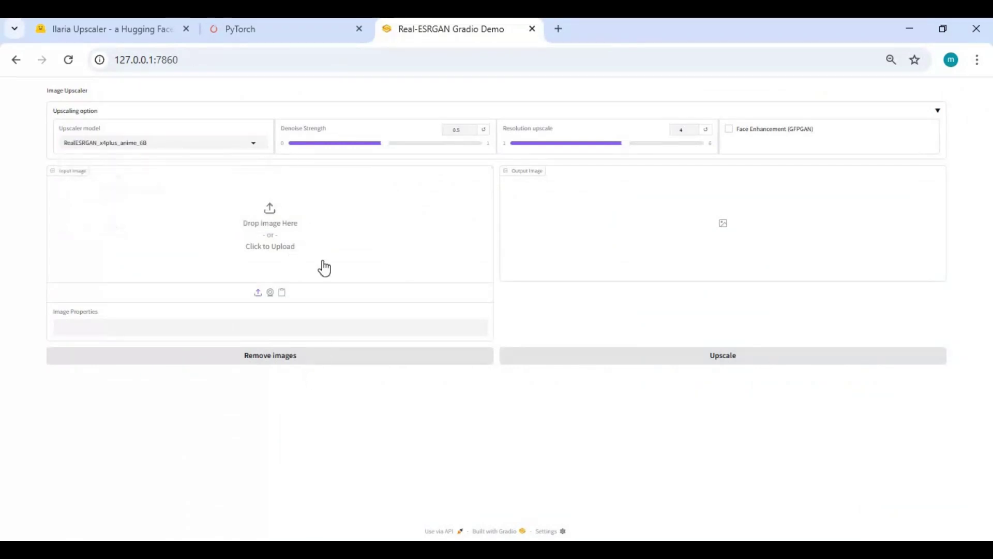
# Step: Create a new text document in the Ilaria_Upscaler folder and open it in Notepad
pyautogui.hotkey('alt', 'Tab')
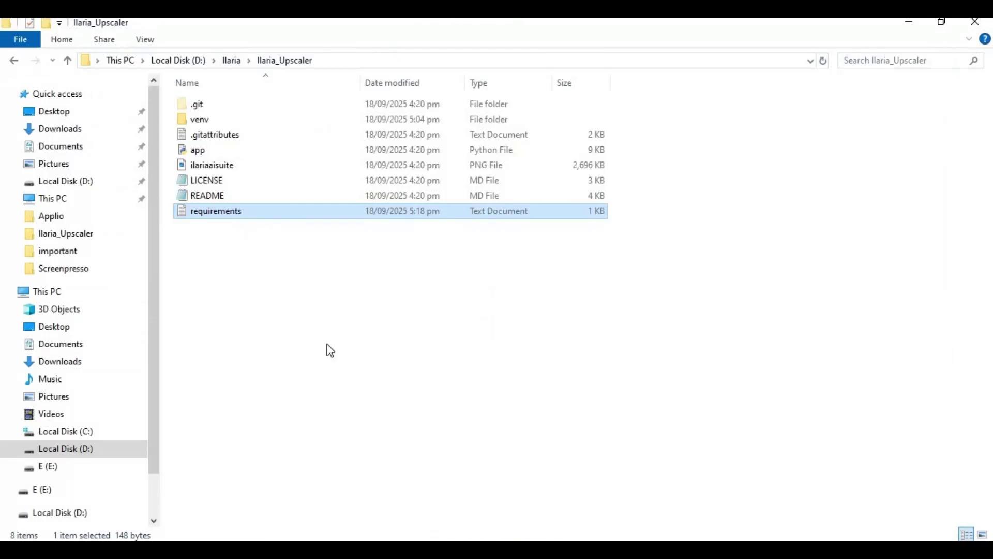
pyautogui.rightClick(327, 334)
pyautogui.moveTo(381, 313)
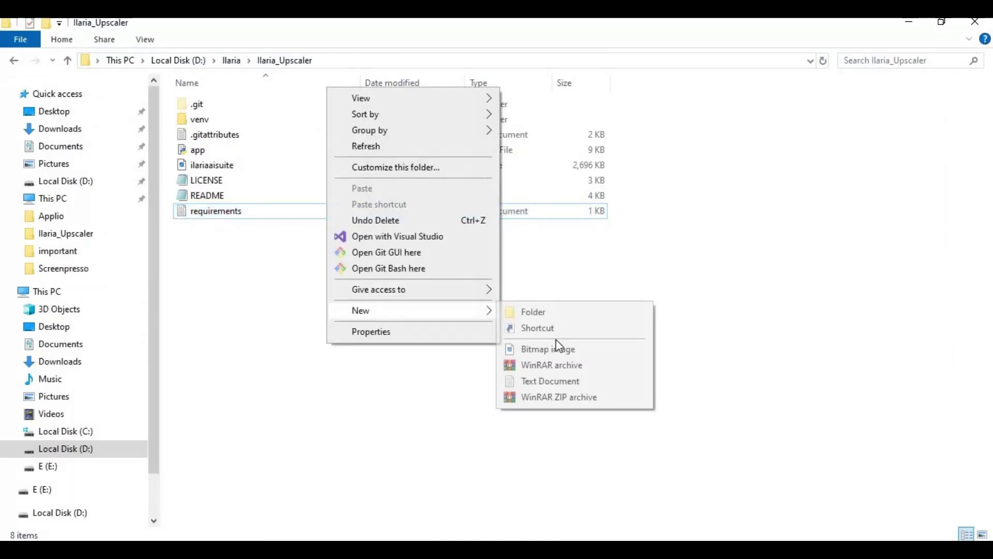
pyautogui.click(542, 384)
pyautogui.click(129, 234)
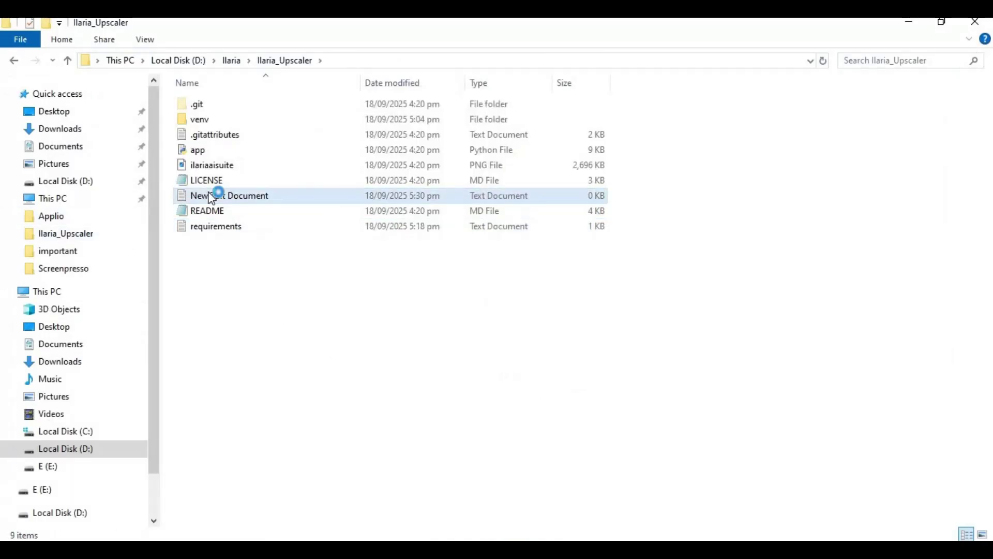
pyautogui.doubleClick(215, 195)
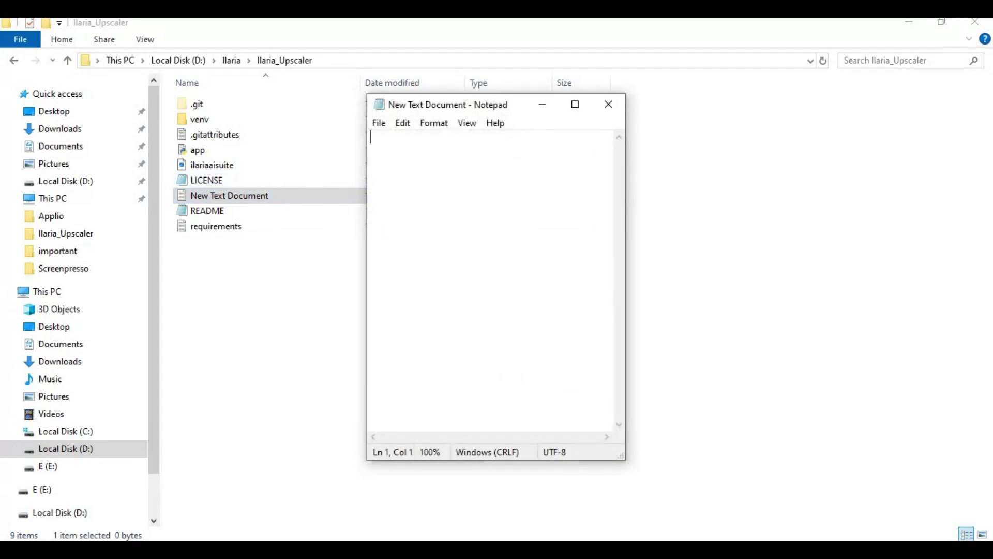
pyautogui.write('@e')
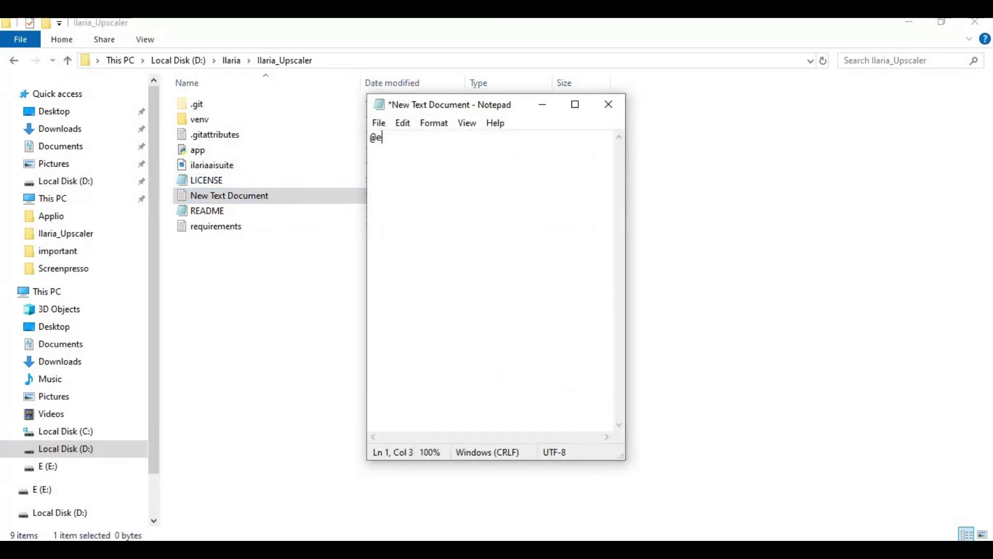
pyautogui.write('cho off')
pyautogui.press('Return')
pyautogui.write('call')
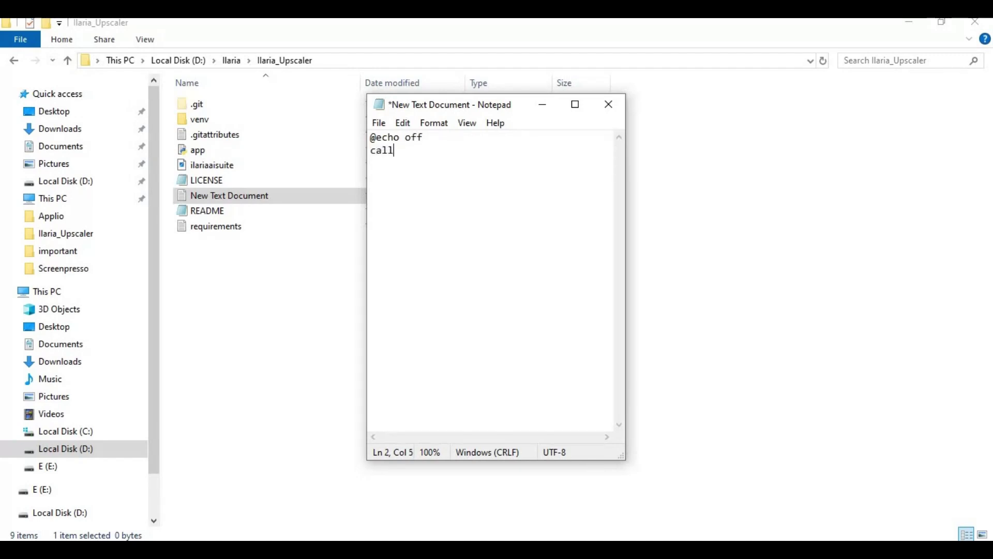
pyautogui.write(' venv\\script')
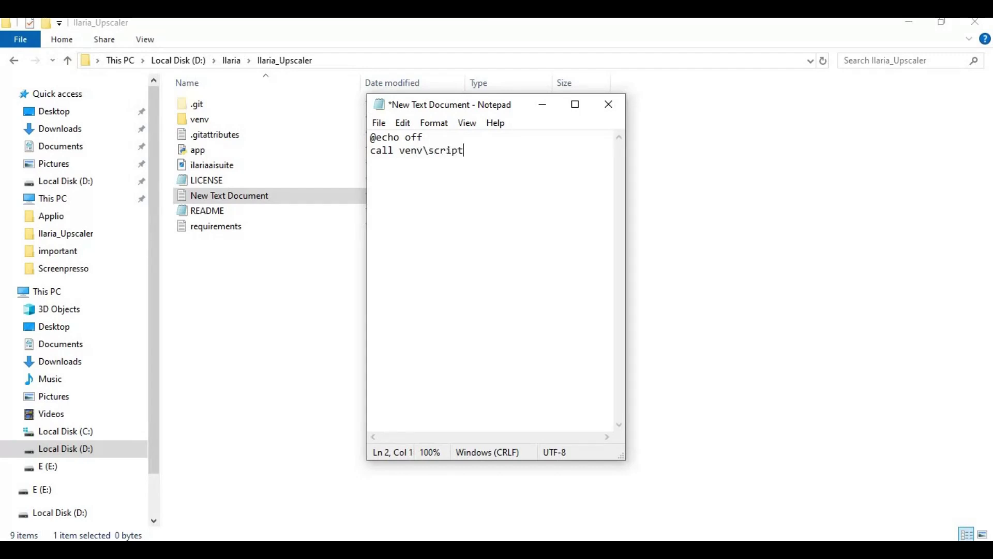
pyautogui.write('s\\activate')
pyautogui.press('Return')
pyautogui.write('pytho')
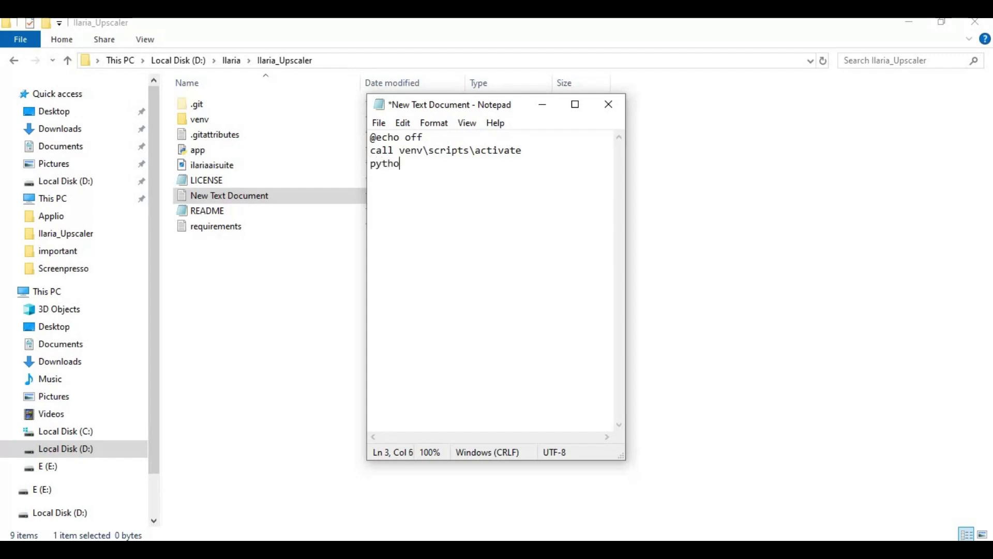
pyautogui.write('n app.py')
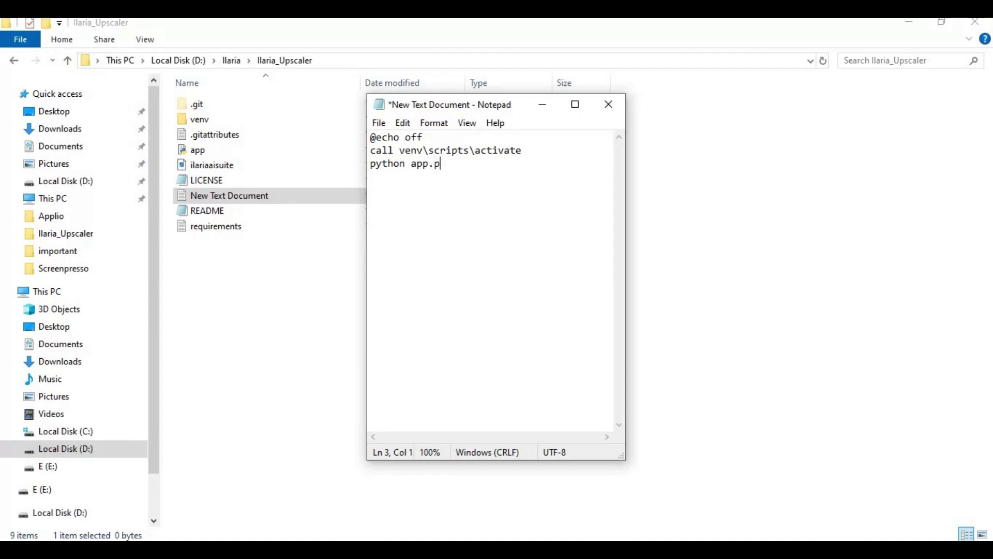
pyautogui.press('Return')
pyautogui.write('pause')
# Step: Save the script as Run.bat in the folder and close Notepad
pyautogui.click(380, 125)
pyautogui.click(410, 203)
pyautogui.write('R')
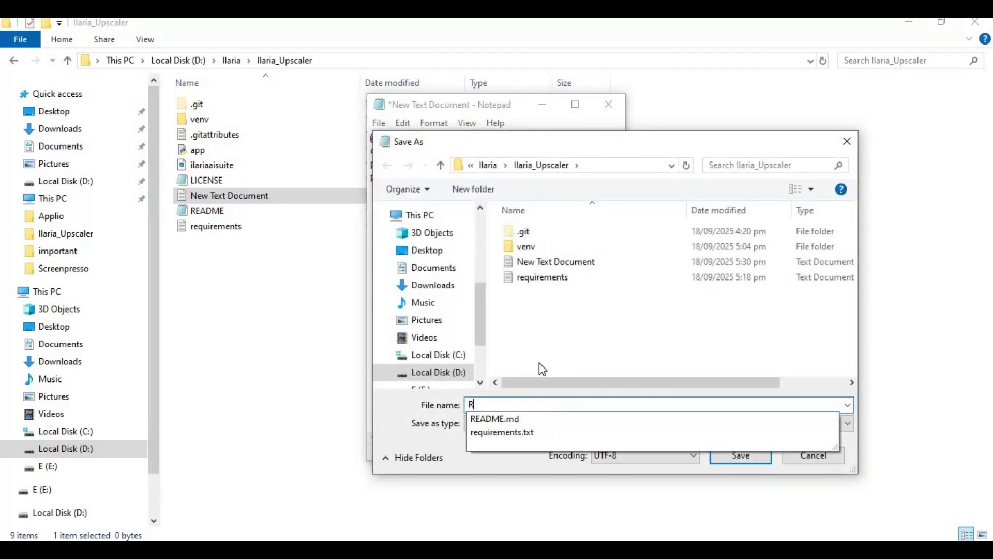
pyautogui.write('un.bat')
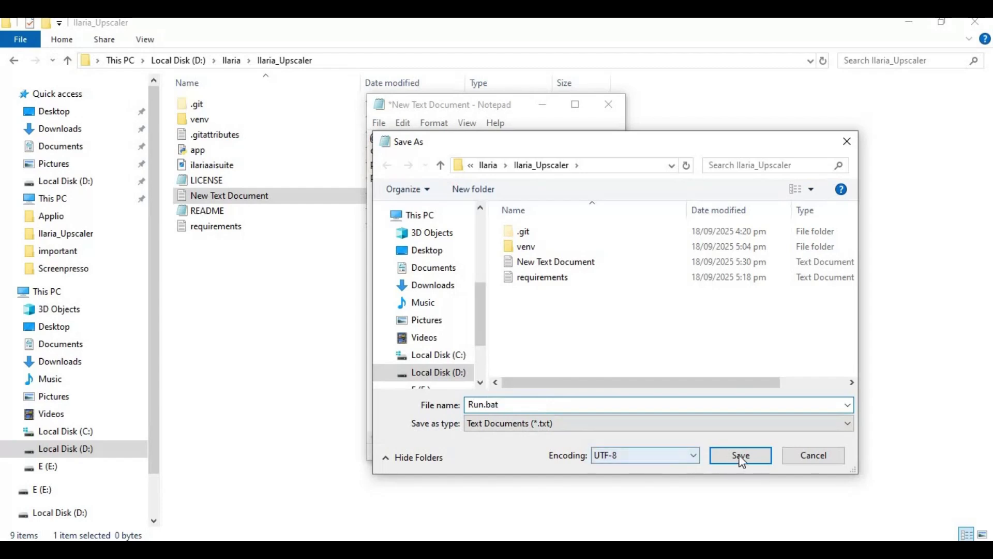
pyautogui.click(740, 455)
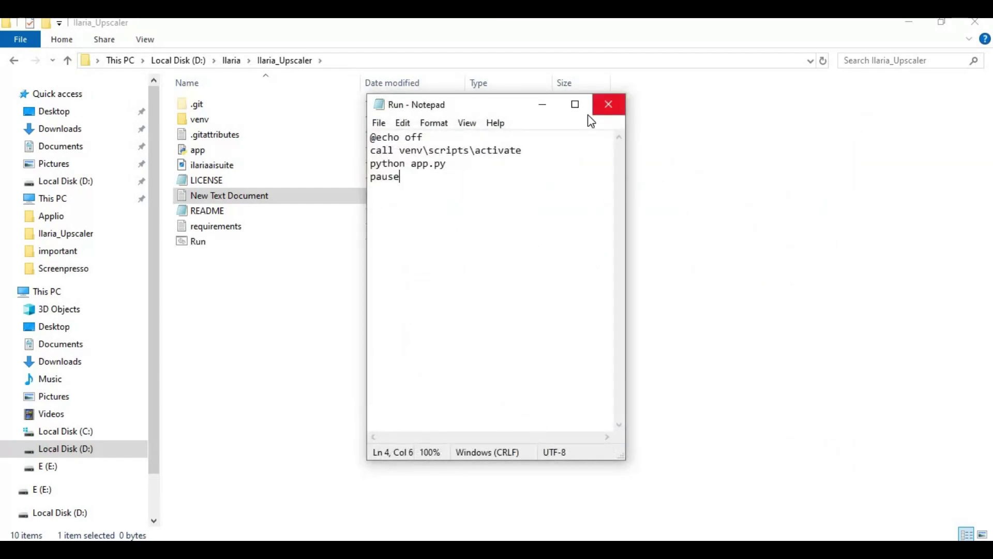
pyautogui.click(608, 106)
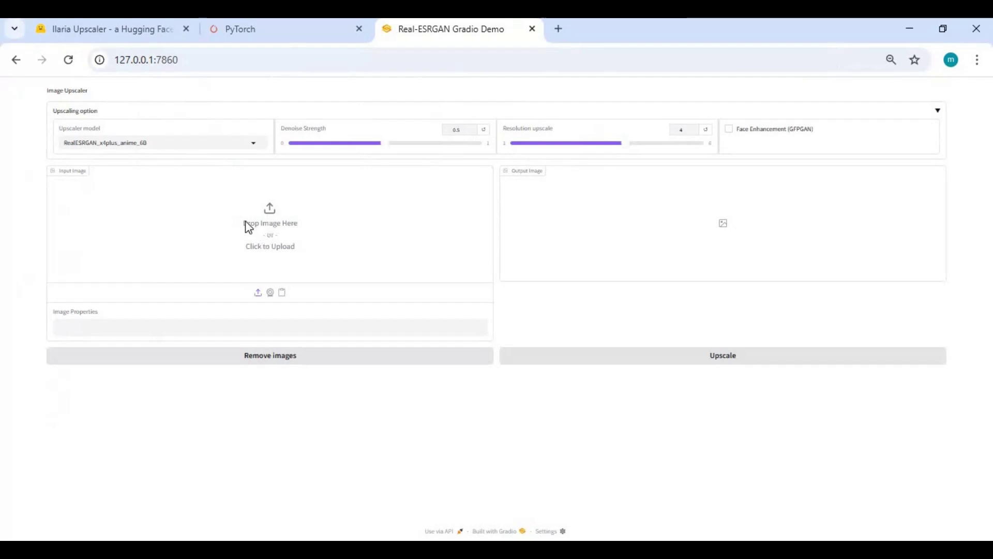
# Step: Load the young woman's portrait from Downloads as the input image
pyautogui.click(248, 225)
pyautogui.scroll(-2, 272, 228)
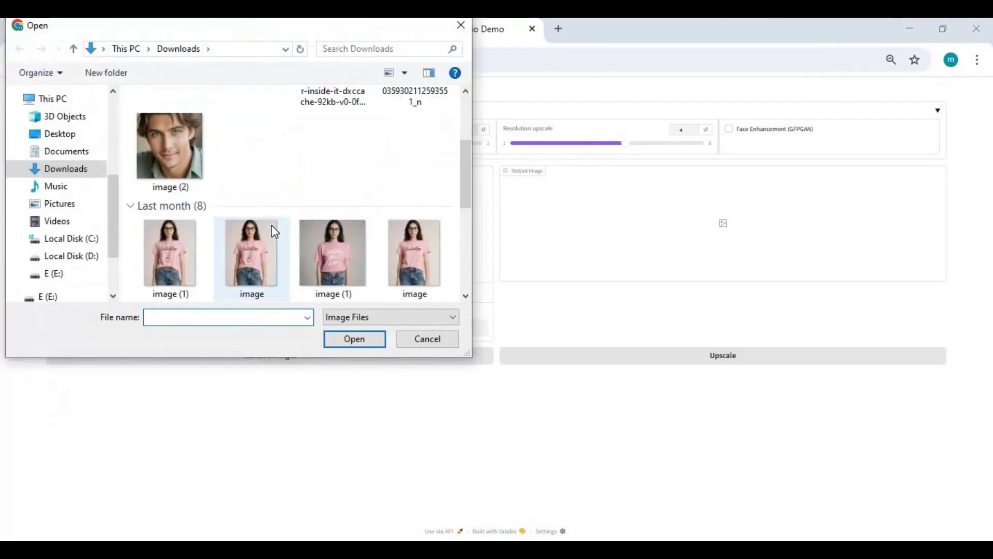
pyautogui.scroll(2, 274, 231)
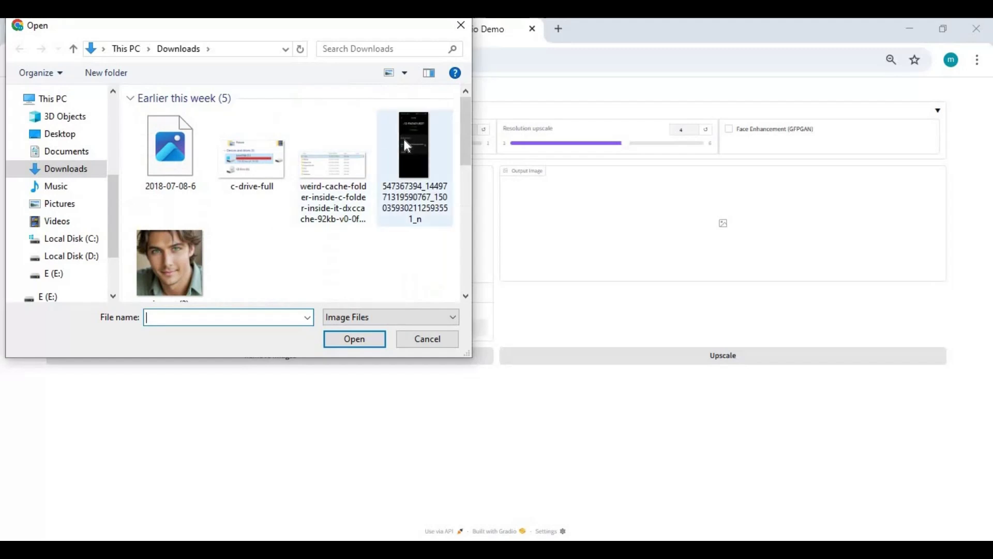
pyautogui.scroll(-3, 206, 234)
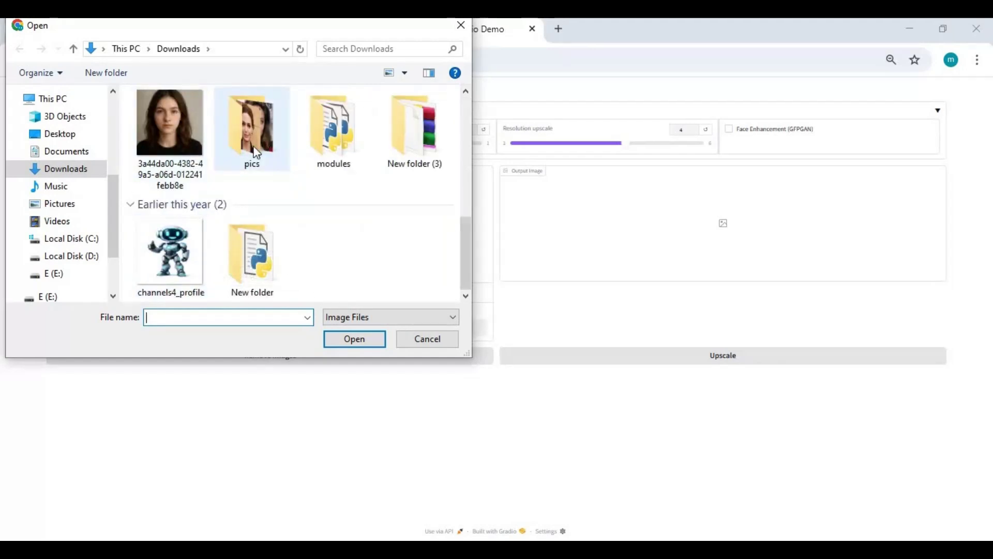
pyautogui.doubleClick(172, 162)
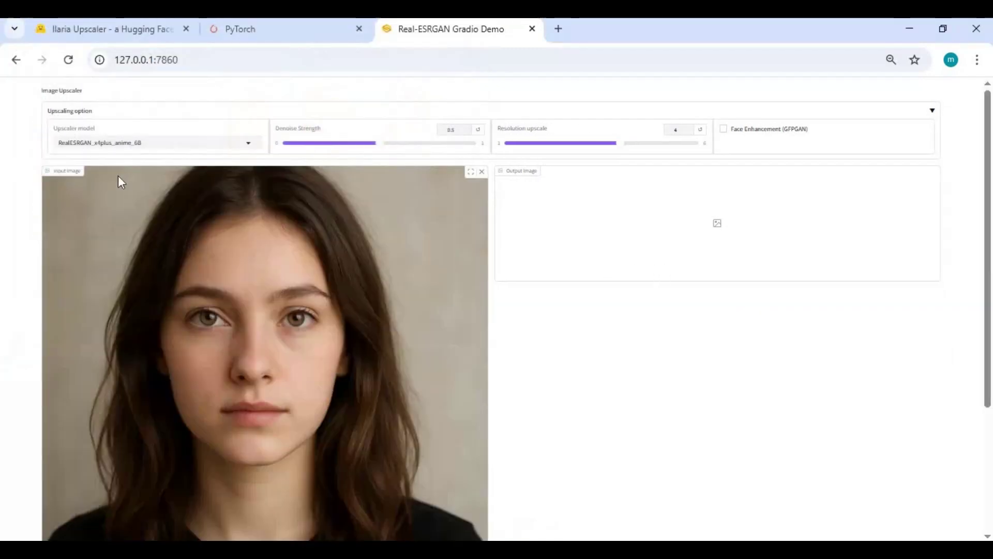
# Step: Switch the model to RealESRGAN_x4plus and start upscaling the portrait
pyautogui.click(120, 143)
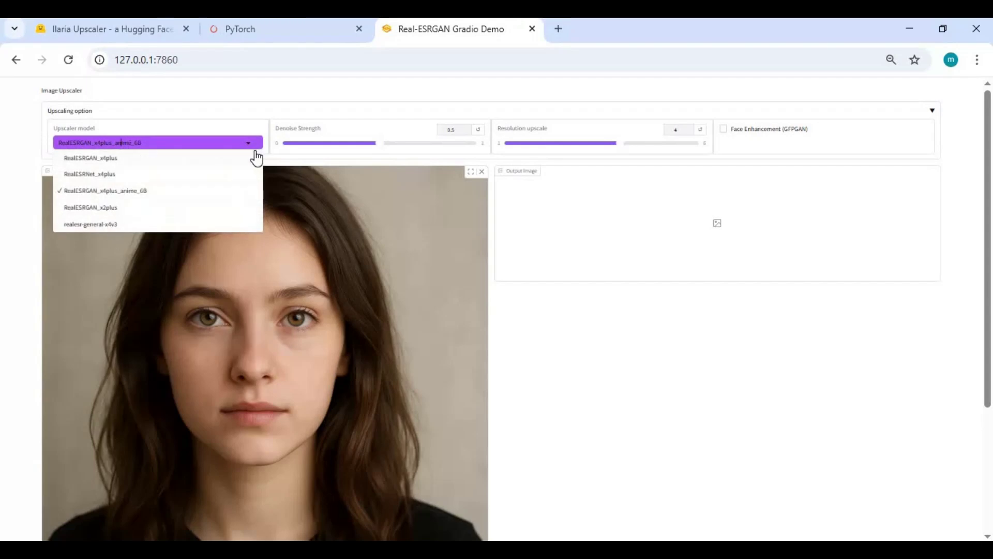
pyautogui.click(109, 162)
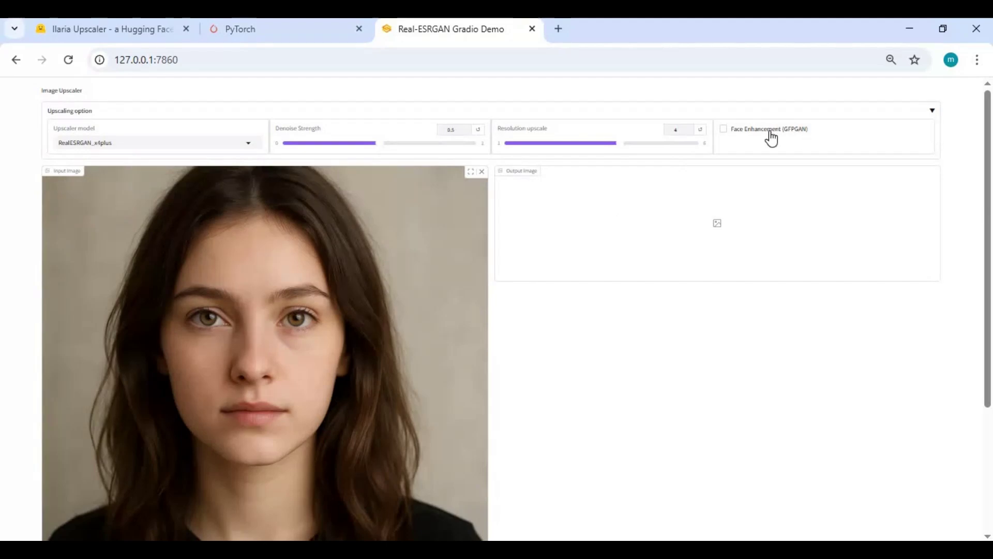
pyautogui.scroll(-5, 527, 269)
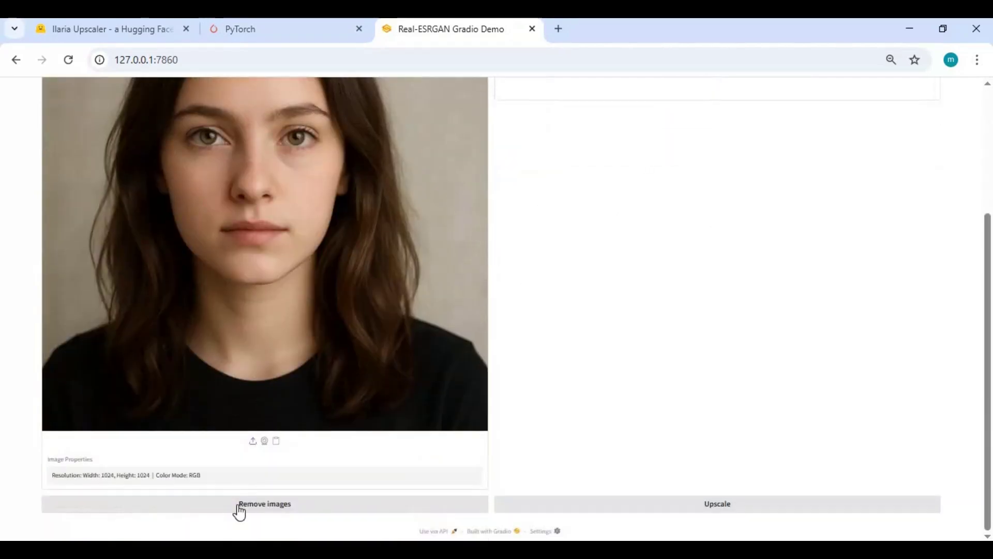
pyautogui.click(698, 504)
pyautogui.scroll(4, 595, 417)
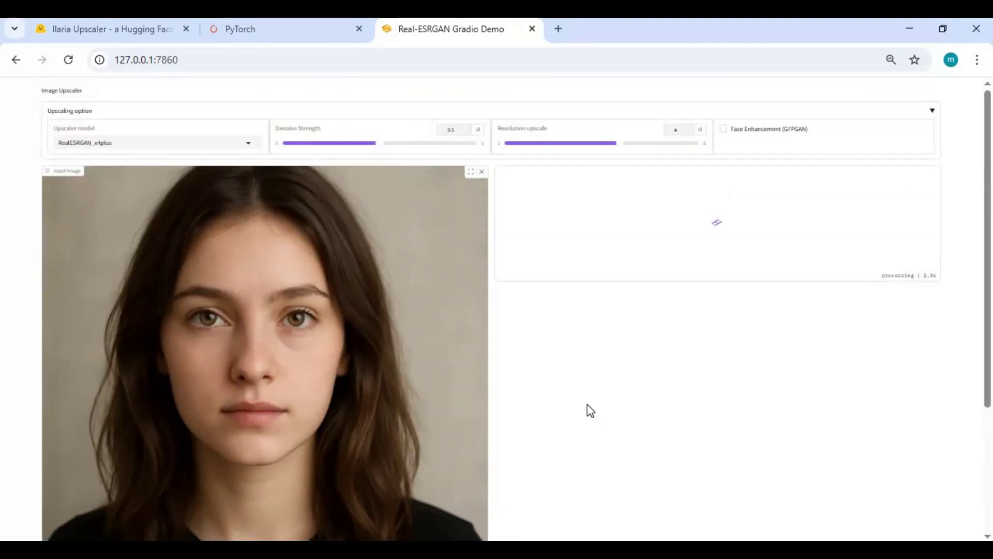
# Step: Check the weights download in the console, then view the upscaled portrait beside the original
pyautogui.hotkey('alt', 'Tab')
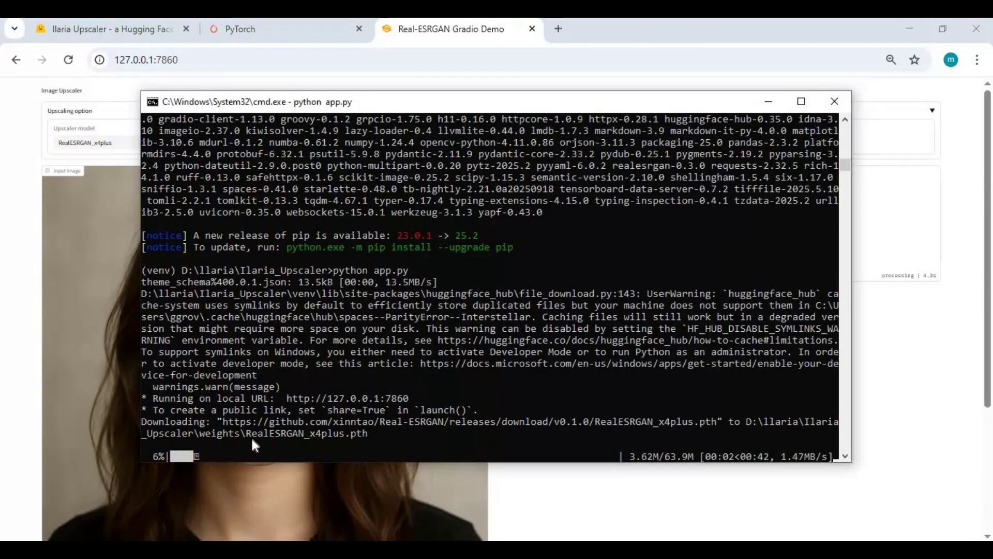
pyautogui.click(609, 479)
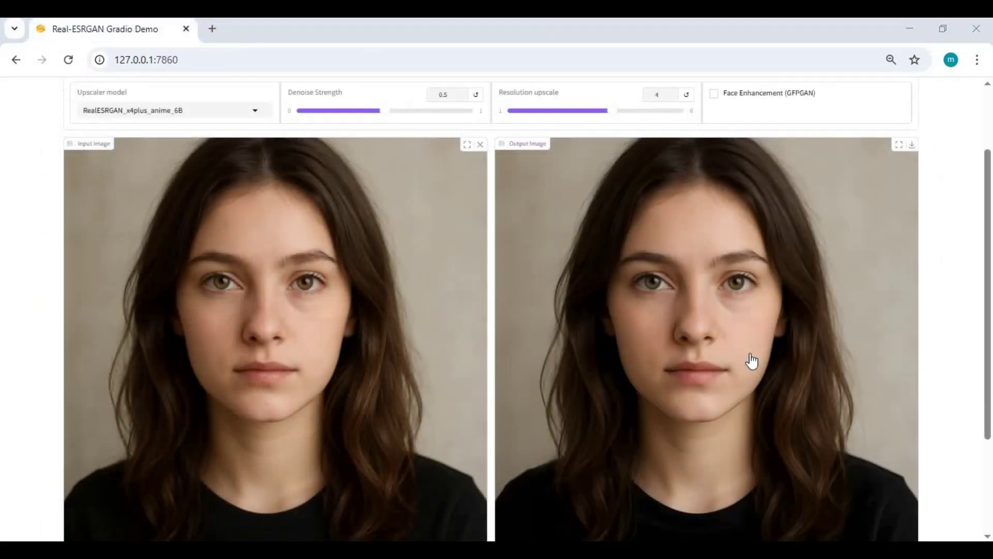
pyautogui.scroll(2, 751, 365)
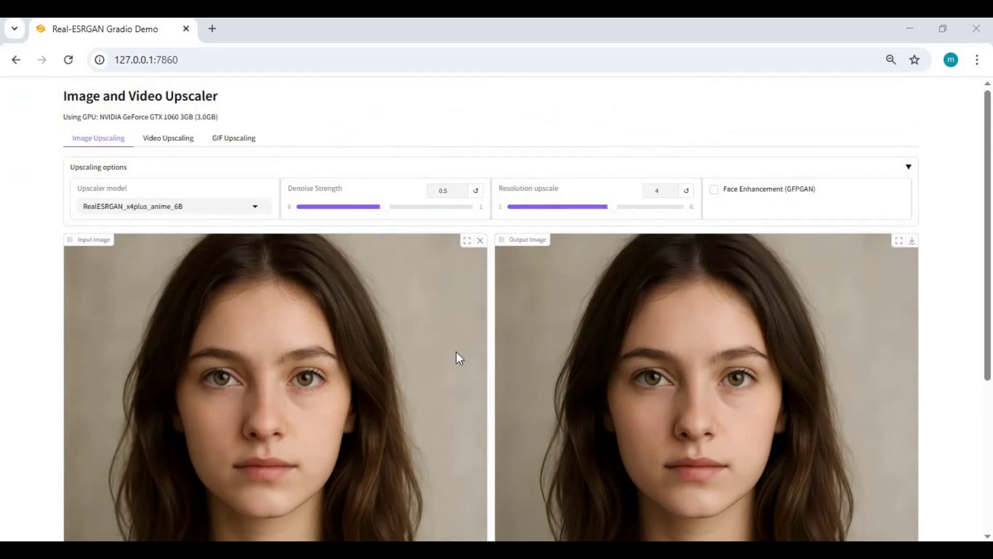
pyautogui.scroll(-5, 459, 358)
pyautogui.scroll(5, 466, 361)
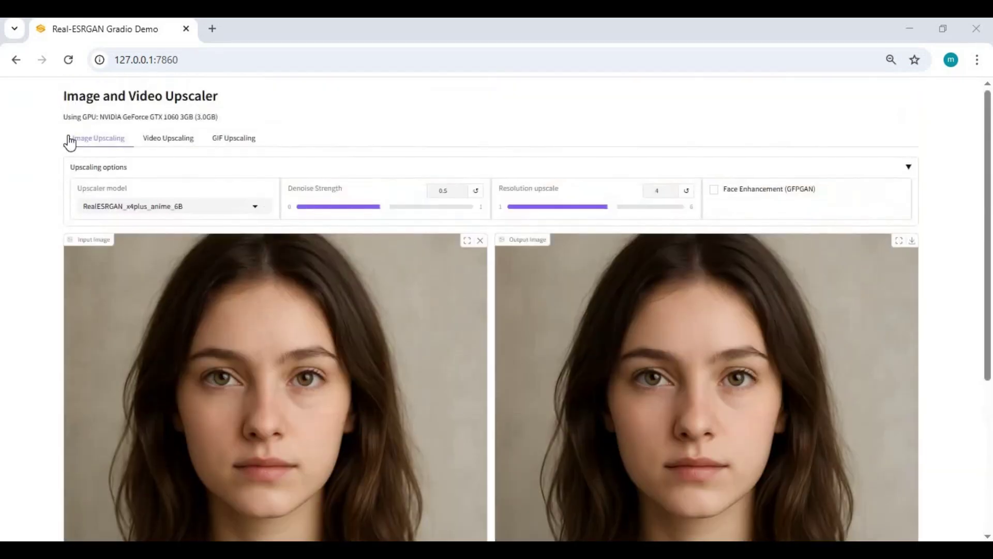
pyautogui.click(166, 137)
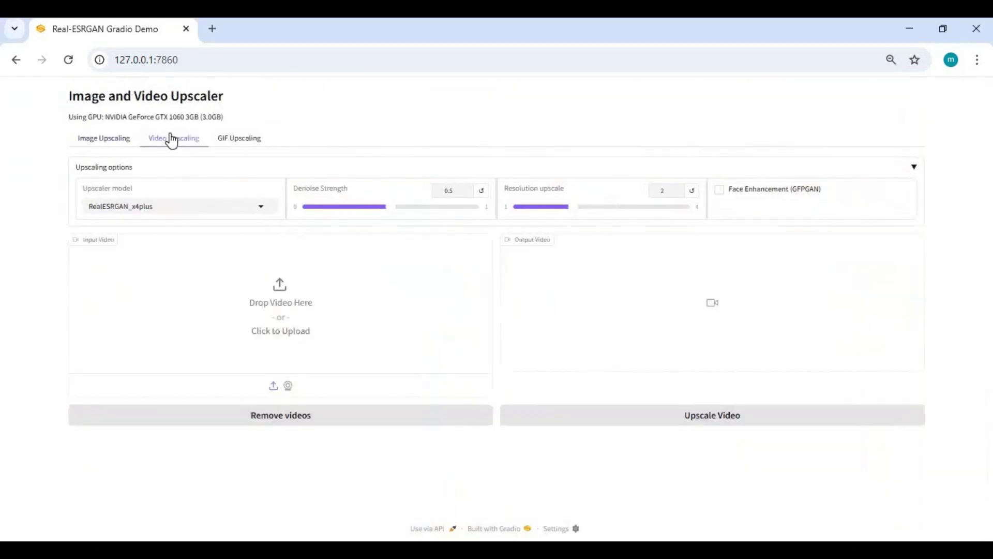
pyautogui.click(233, 145)
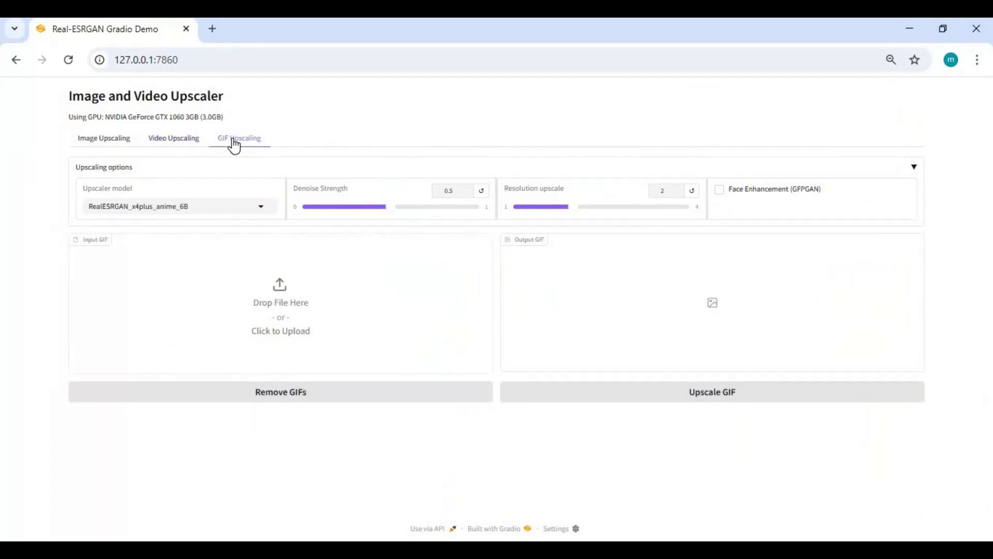
pyautogui.click(97, 145)
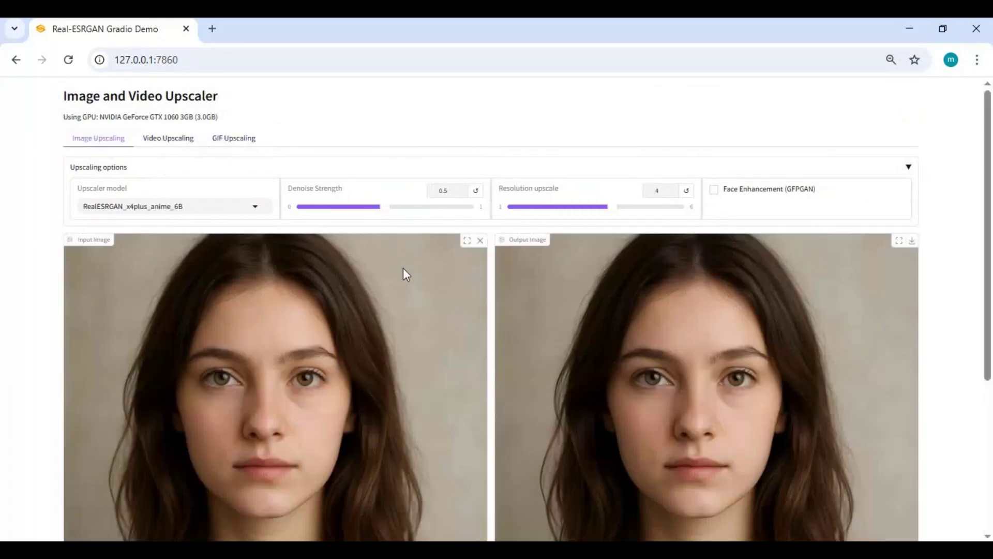
pyautogui.scroll(-1, 405, 271)
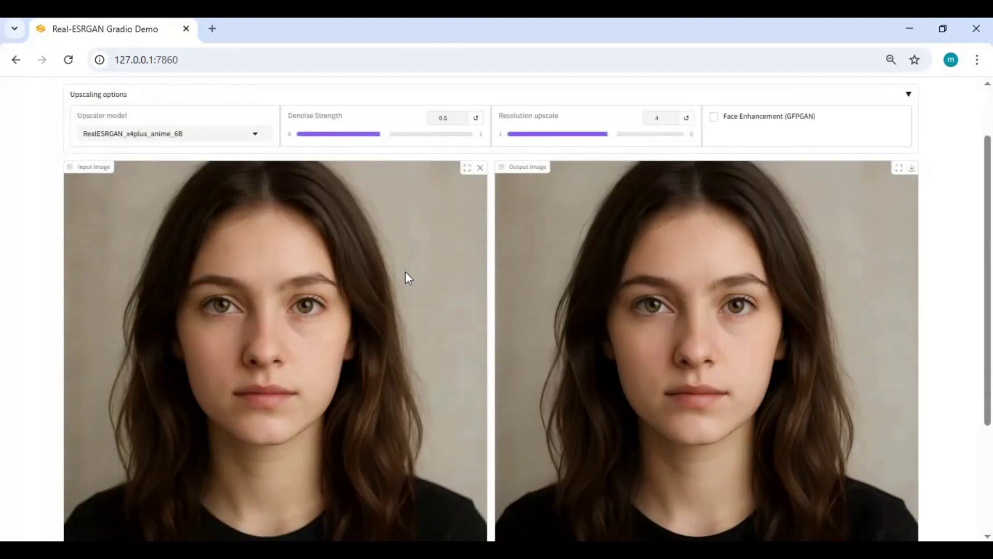